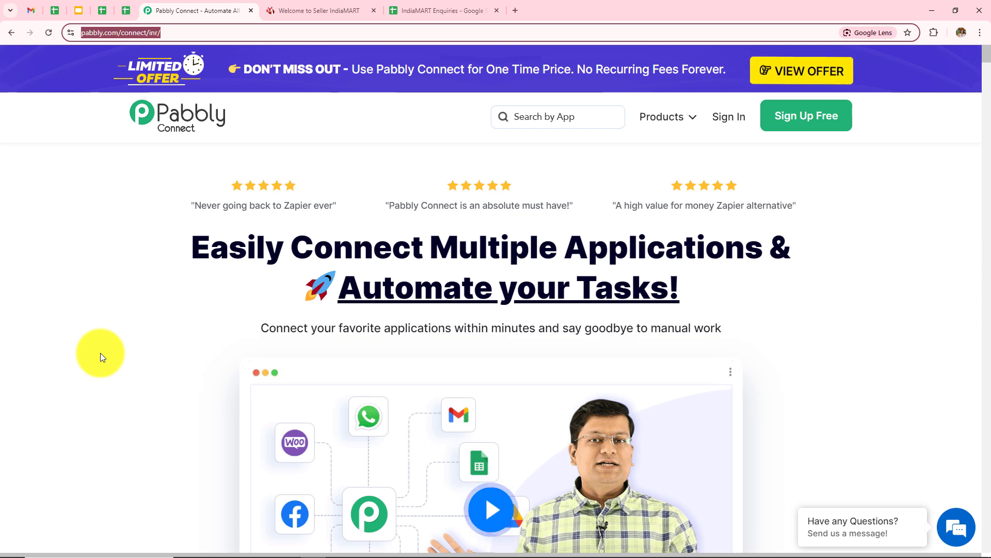
Step: Sign in to the Pabbly account to reach the All Pabbly Apps listing
left_click(100, 352)
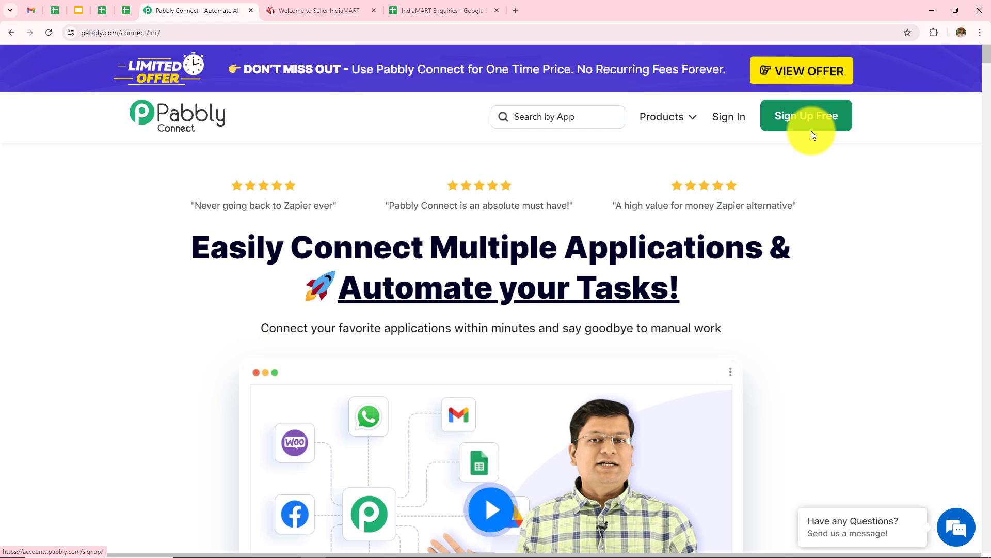
left_click(726, 127)
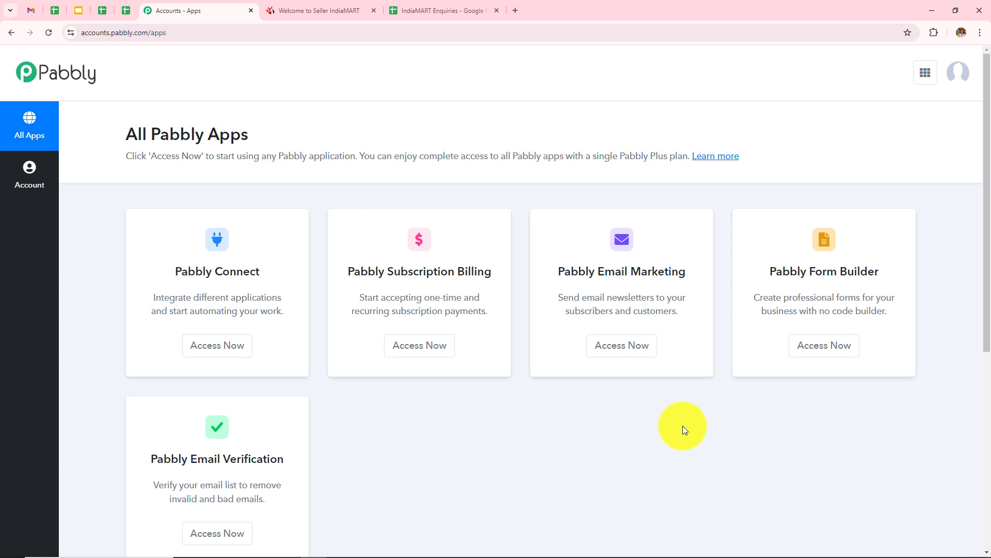
Step: Open Pabbly Connect from the apps list and review its dashboard showing 2927 of 3000 tasks
left_click(214, 356)
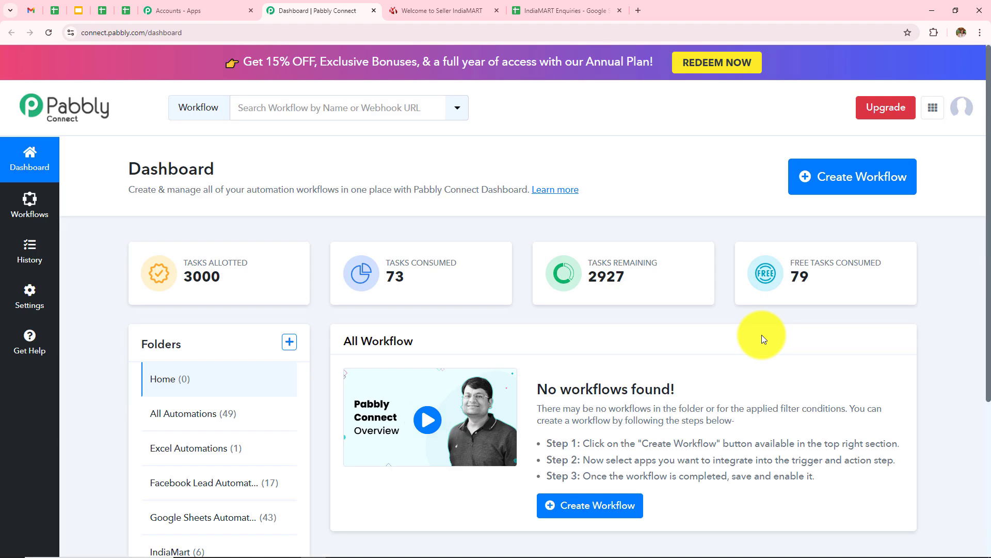
scroll(484, 353, "down", 1)
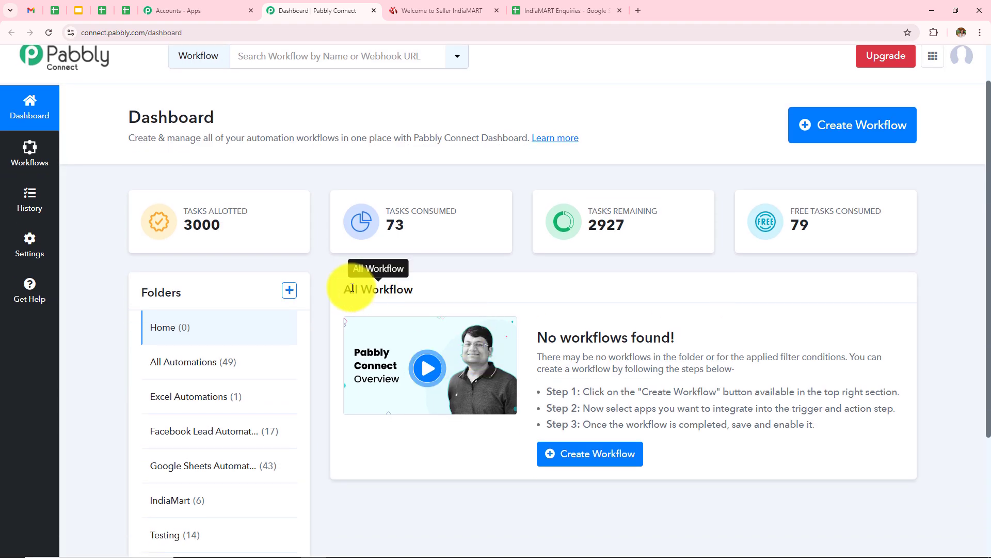
left_click_drag(340, 287, 559, 297)
left_click(649, 298)
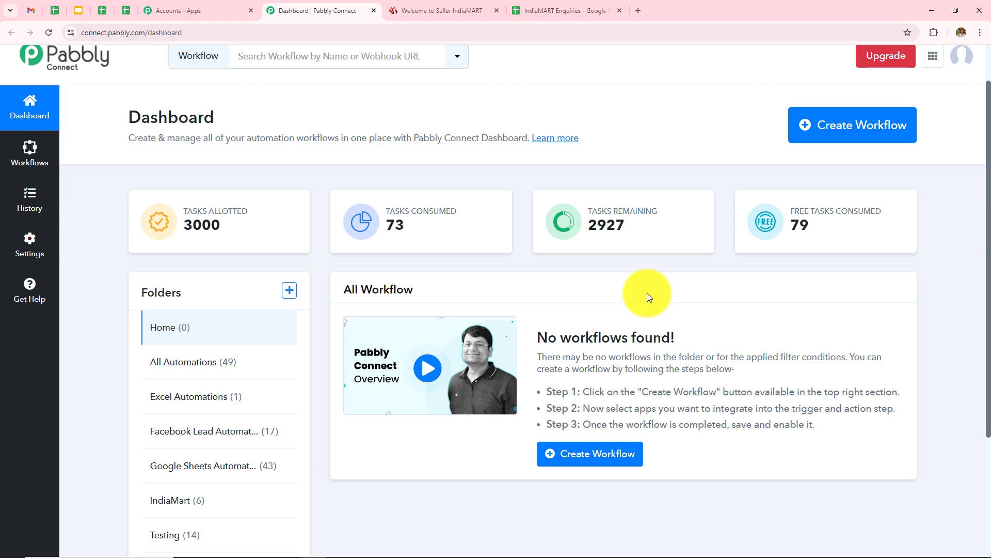
scroll(218, 284, "down", 2)
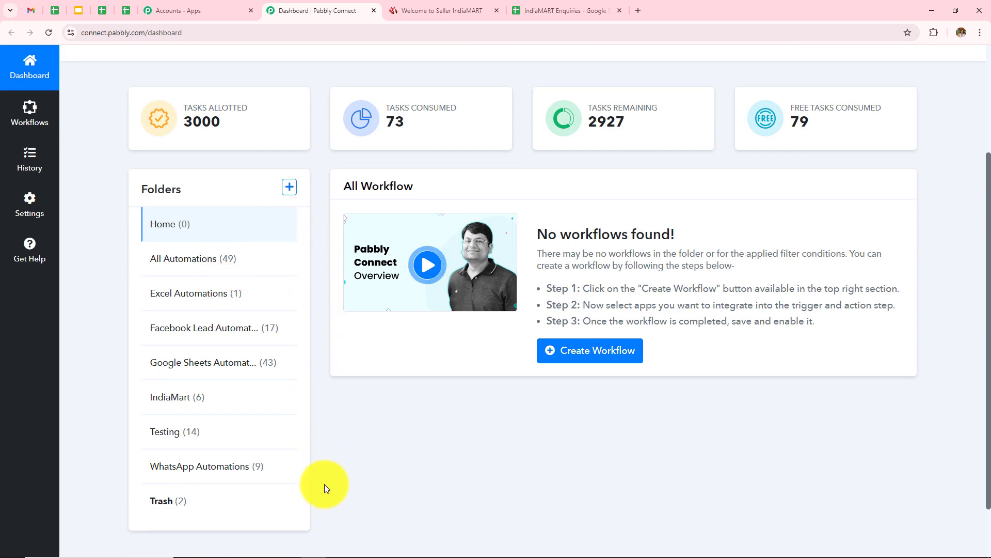
scroll(324, 484, "up", 3)
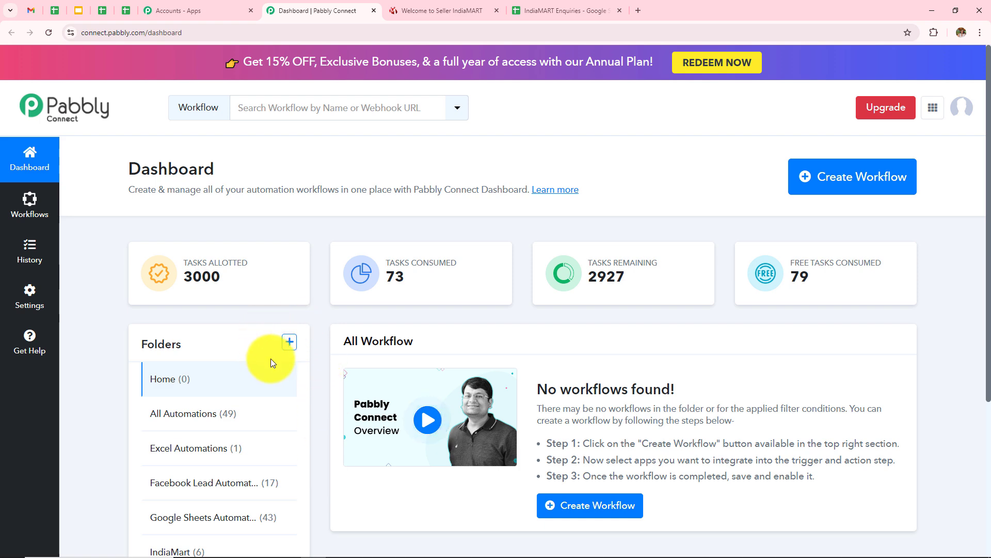
Step: Bring up the new folder form, then dismiss it without creating a folder
left_click(289, 342)
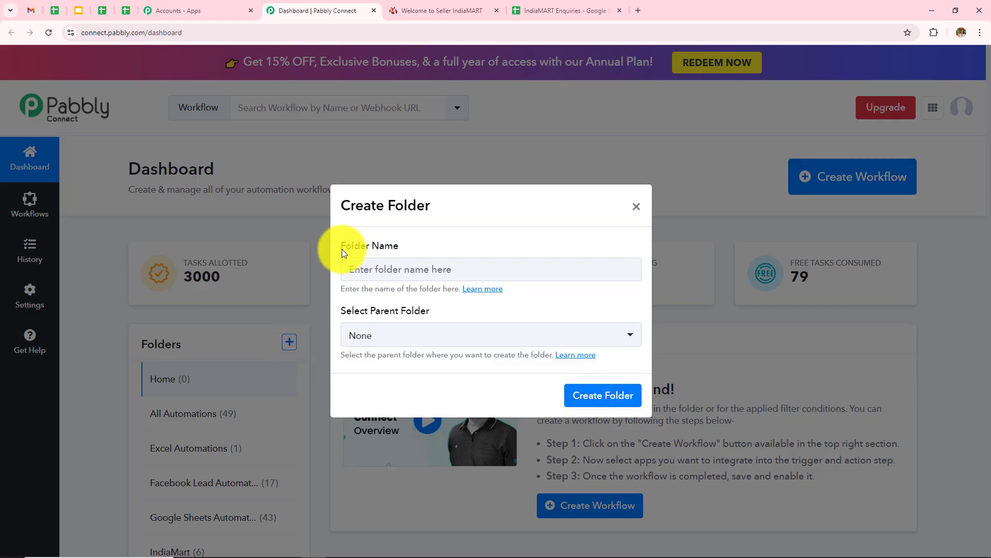
left_click_drag(342, 249, 399, 246)
left_click_drag(344, 310, 538, 305)
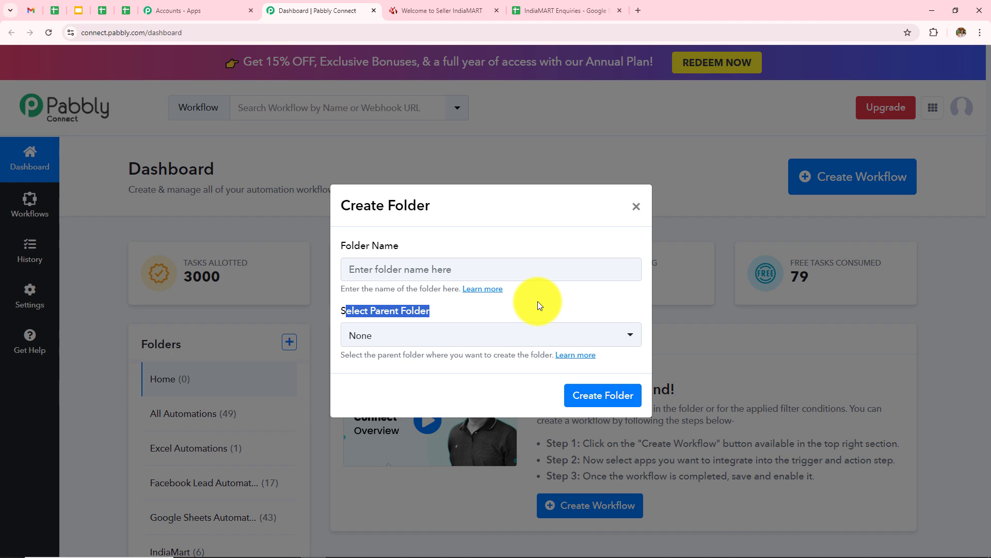
left_click(637, 207)
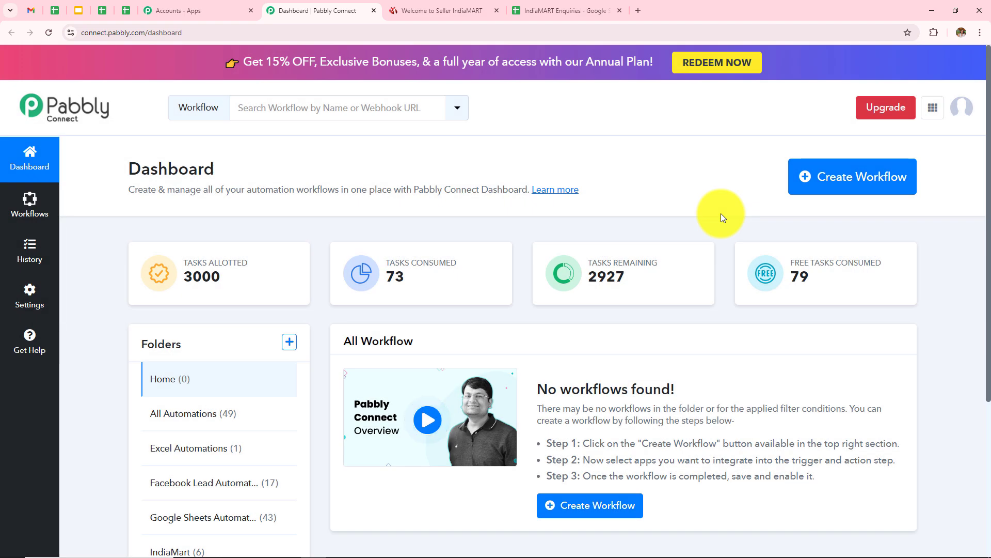
Step: Start a new workflow and paste in its name for adding IndiaMART enquiries to Google Sheets
left_click(860, 193)
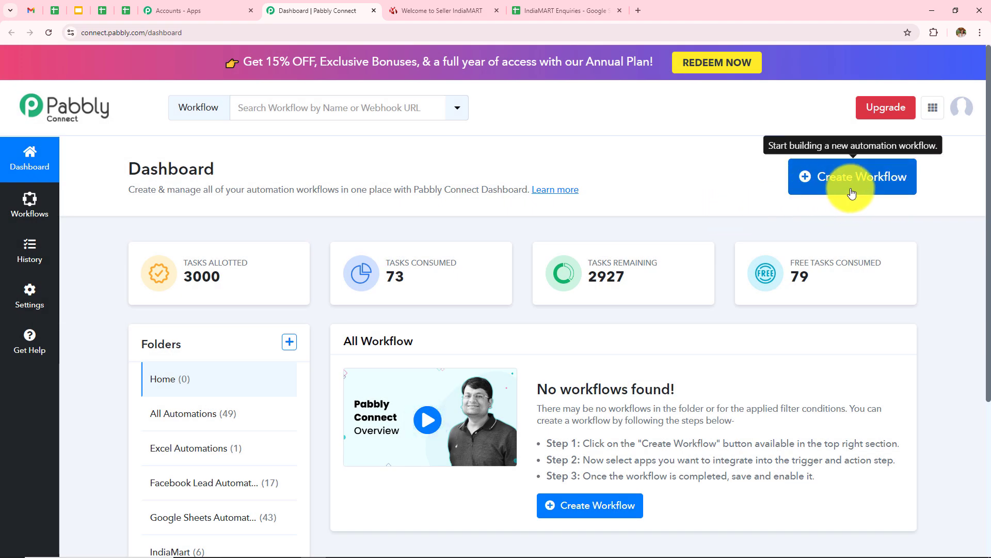
left_click_drag(348, 246, 417, 255)
left_click_drag(338, 314, 392, 314)
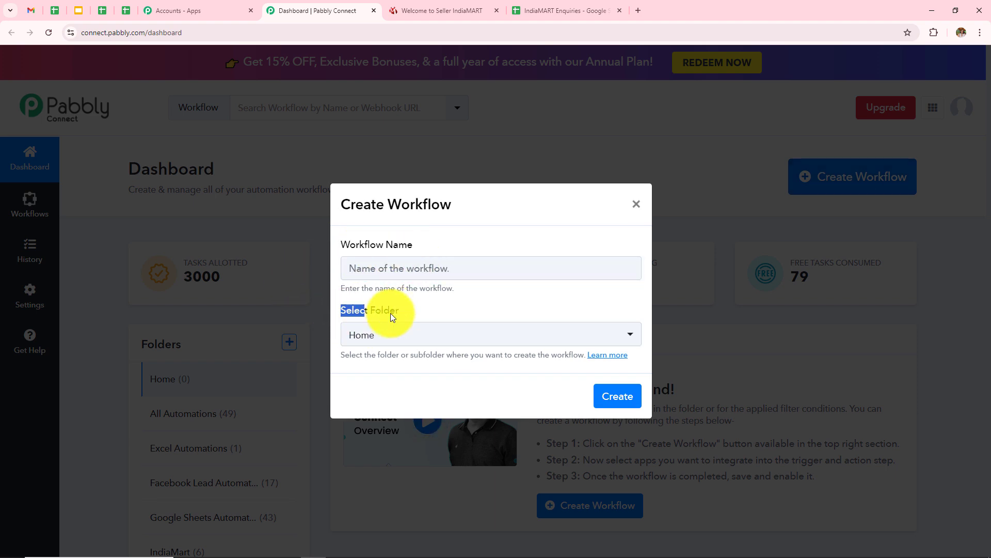
left_click(454, 267)
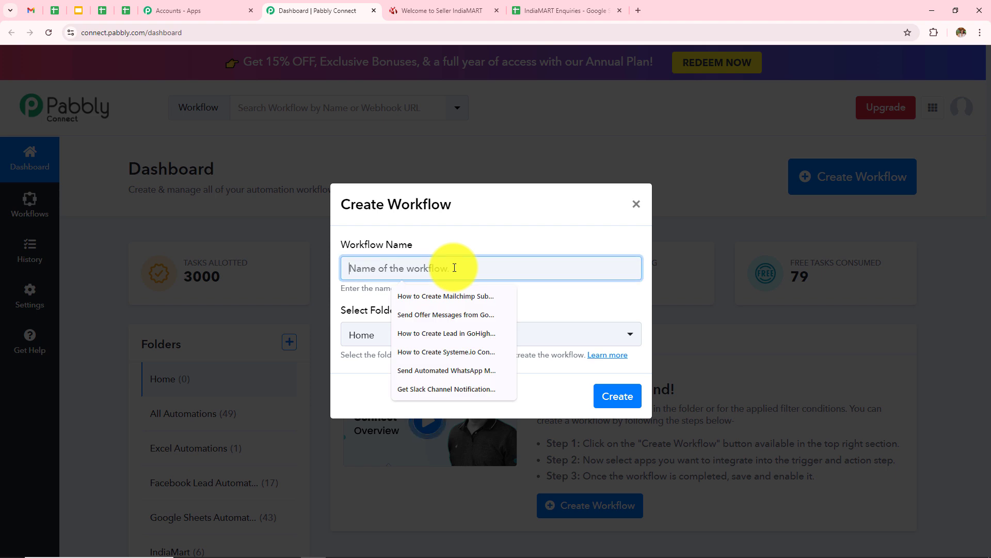
key("ctrl+v")
key("Home")
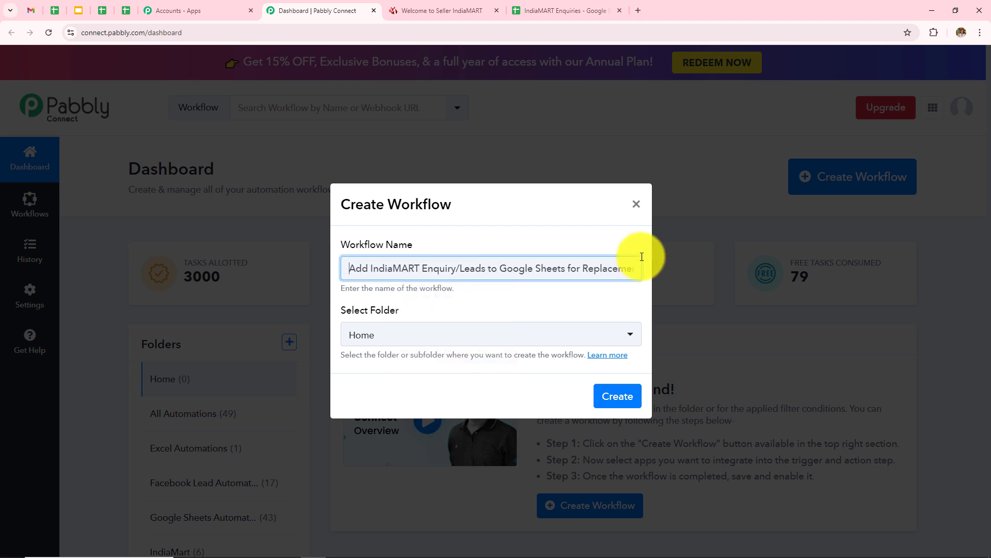
key("Right")
key("Right")
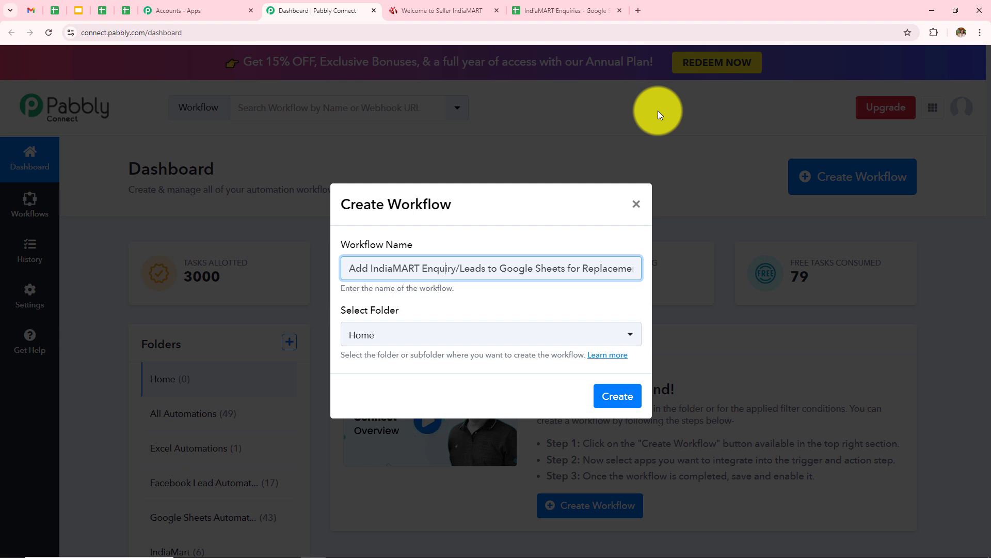
key("Right")
key("Right")
key("Right")
key("Right")
key("Right")
key("Right")
key("Right")
key("Right")
key("Right")
key("Right")
key("Right")
key("Right")
key("Right")
key("Right")
key("Right")
key("Right")
key("Right")
key("Right")
key("Right")
key("Right")
key("Right")
key("Right")
key("Right")
key("Right")
key("Right")
key("Right")
key("Right")
key("Right")
key("Right")
key("Right")
key("Right")
key("Right")
key("Right")
key("Right")
key("Right")
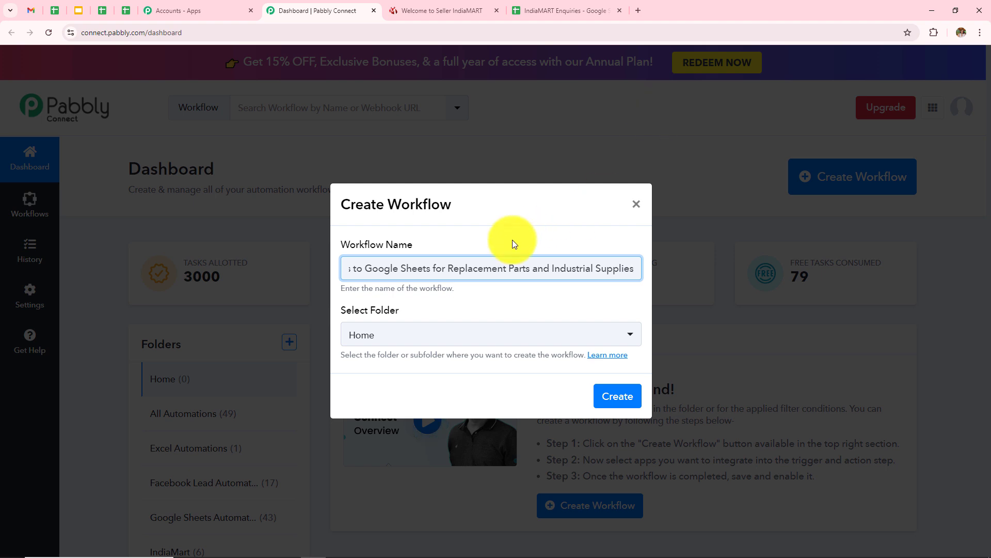
Step: File the workflow in the IndiaMart folder and create it
left_click(490, 341)
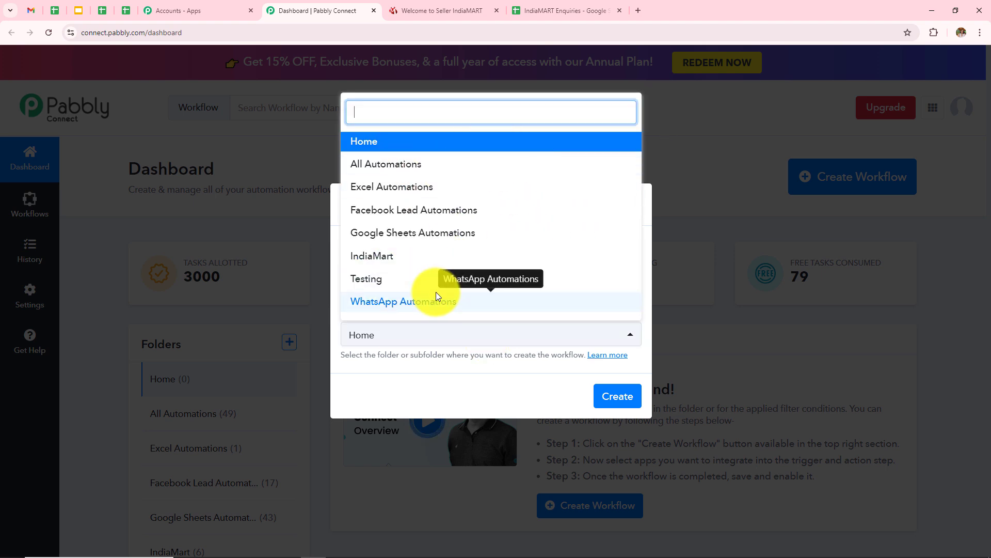
left_click(400, 263)
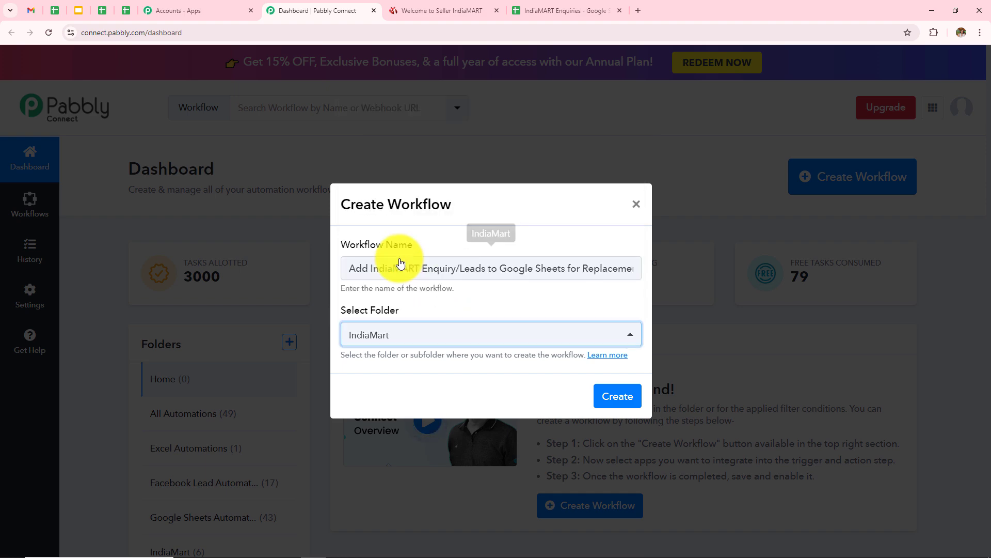
left_click(605, 403)
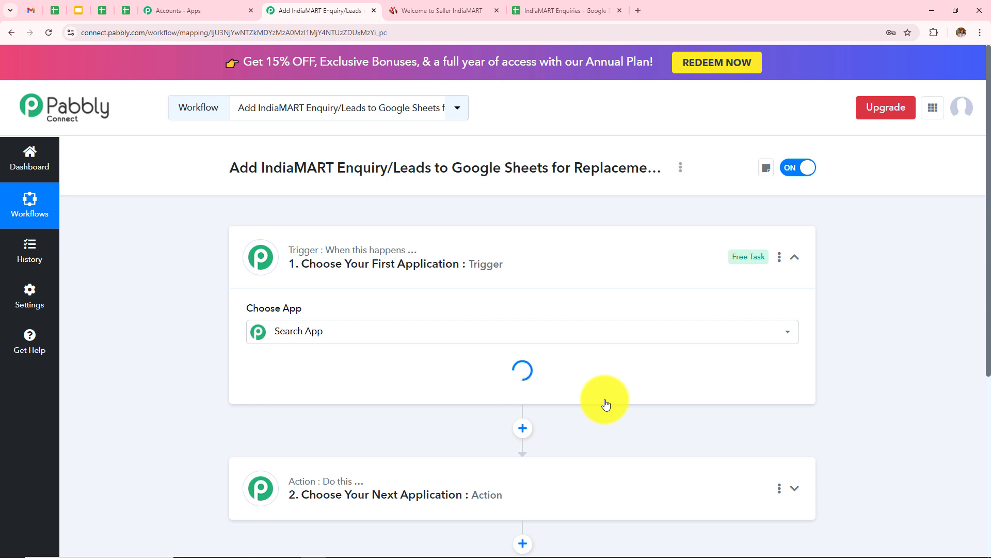
Step: Set the trigger app to IndiaMART, found by searching 'India', with New Leads as the event
left_click(795, 258)
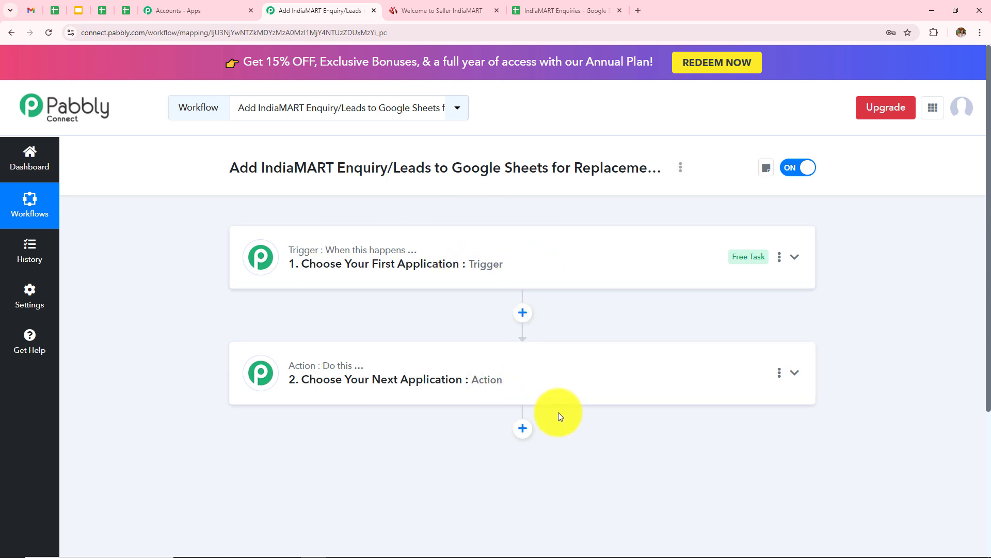
left_click(387, 256)
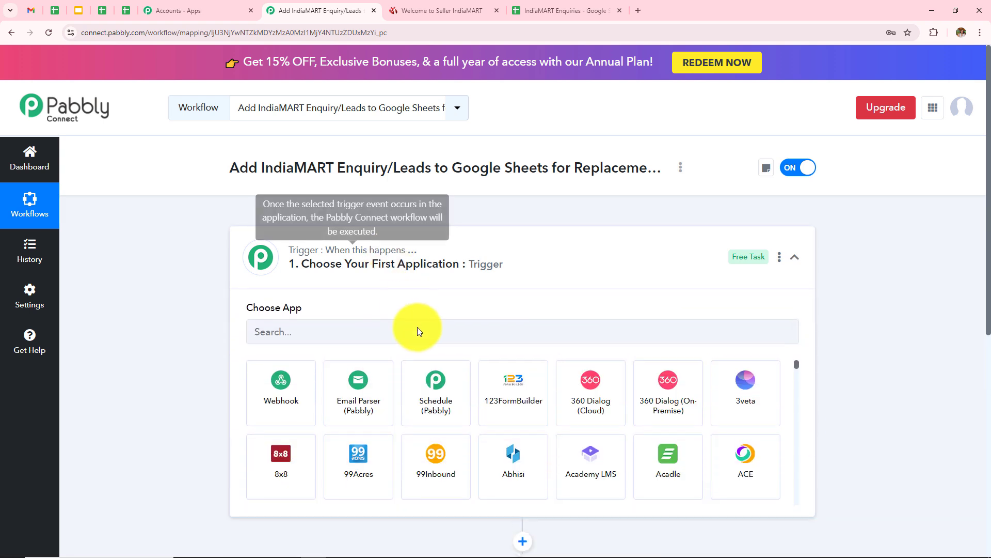
left_click(421, 332)
type("India")
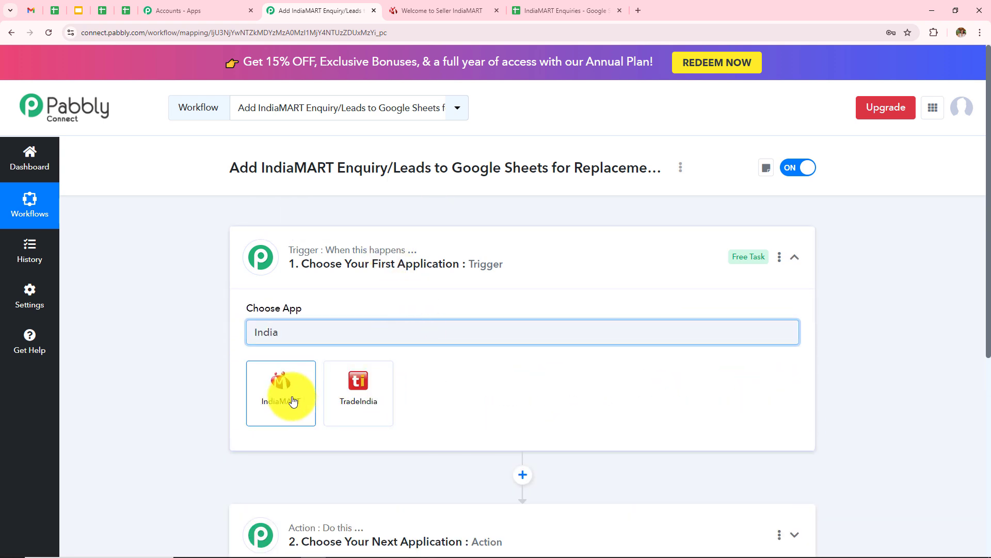
left_click(281, 398)
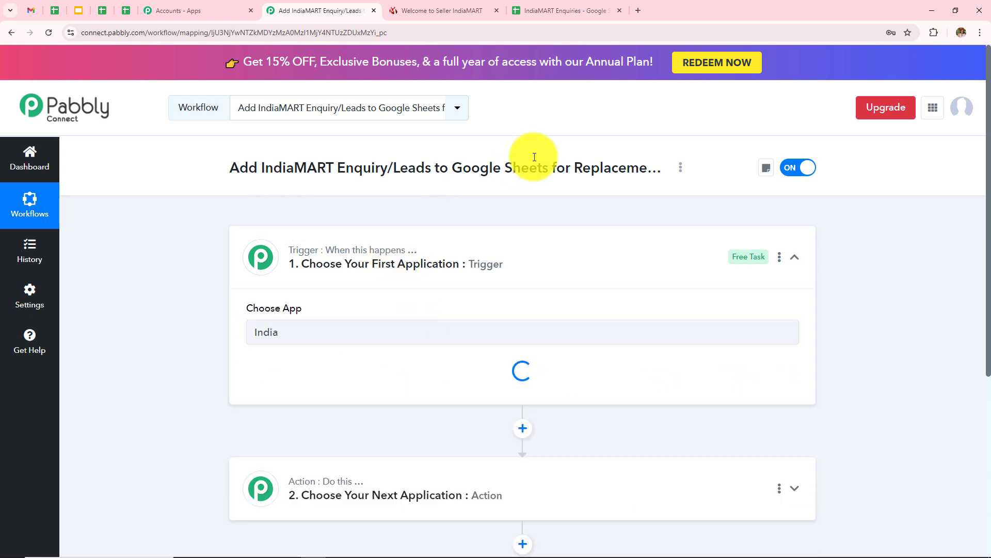
left_click(460, 385)
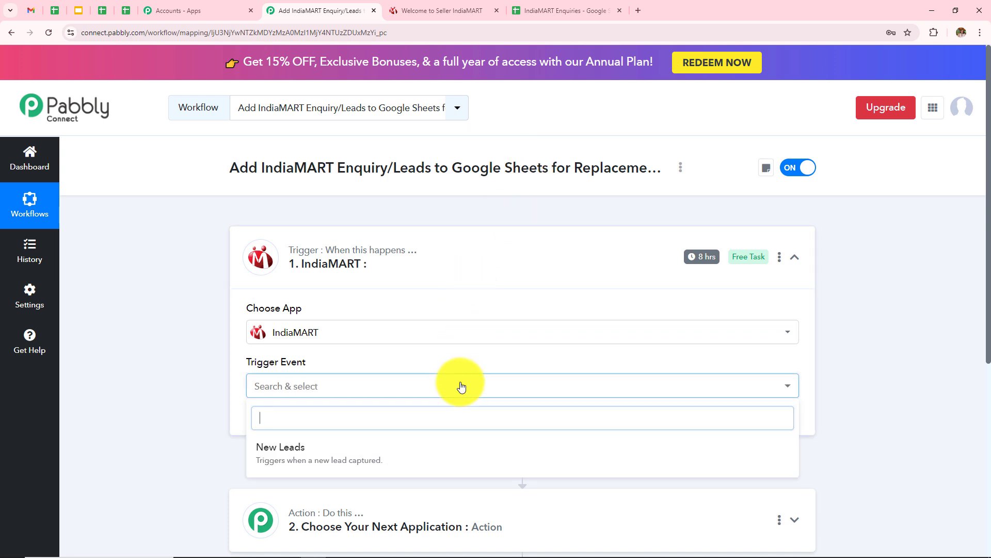
left_click(324, 463)
scroll(565, 295, "down", 3)
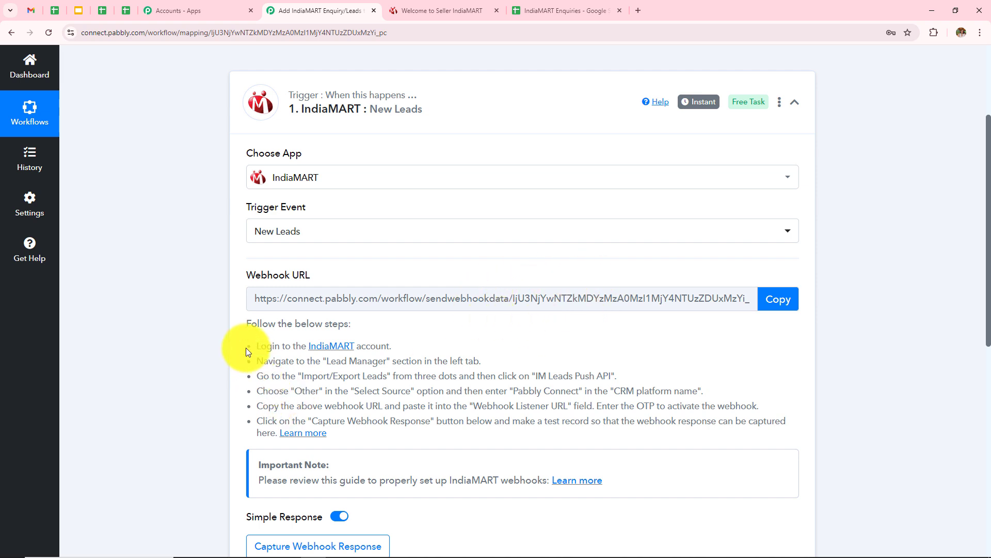
Step: Review the webhook setup steps and important note, then switch to the IndiaMART seller dashboard
left_click_drag(245, 348, 364, 436)
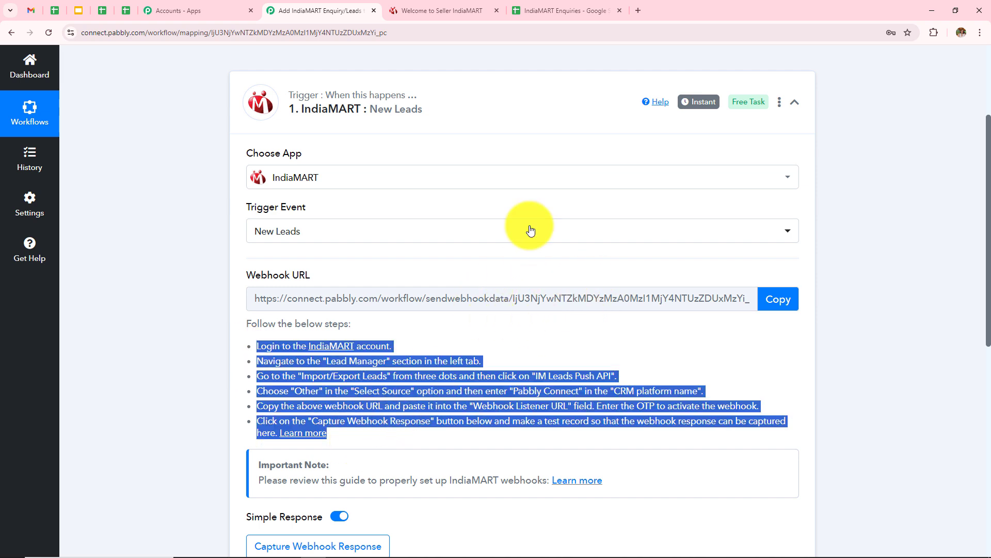
left_click(527, 256)
scroll(523, 301, "down", 2)
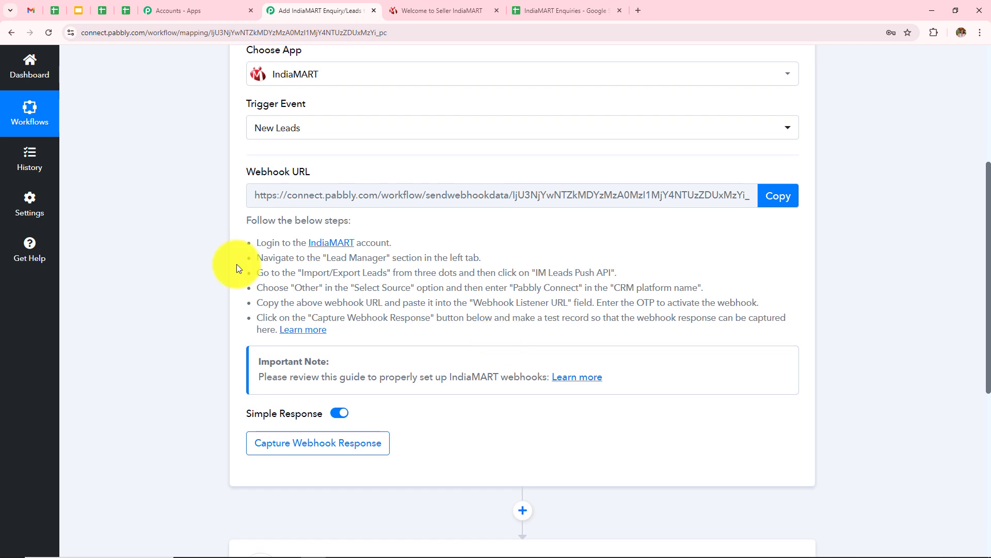
left_click_drag(256, 242, 354, 356)
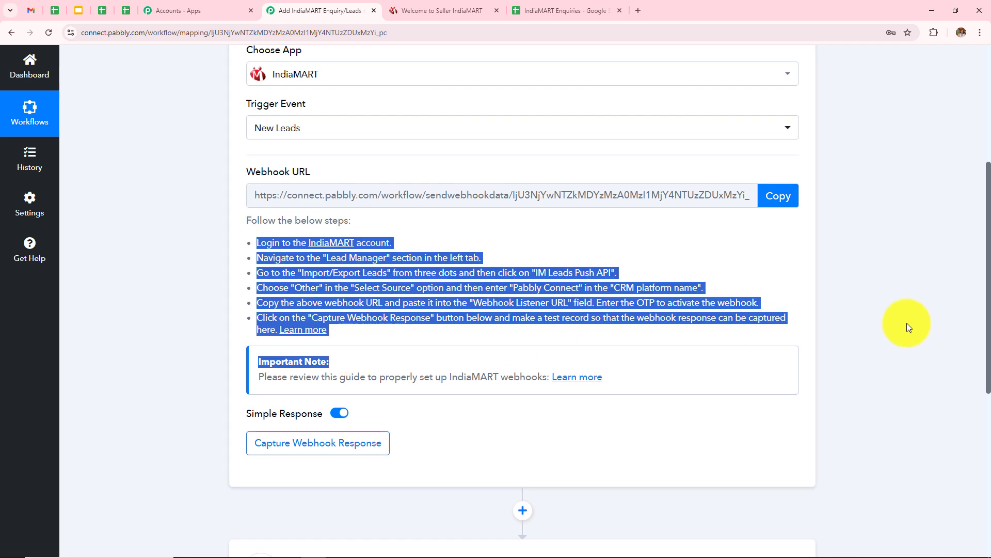
left_click(908, 325)
scroll(540, 313, "up", 1)
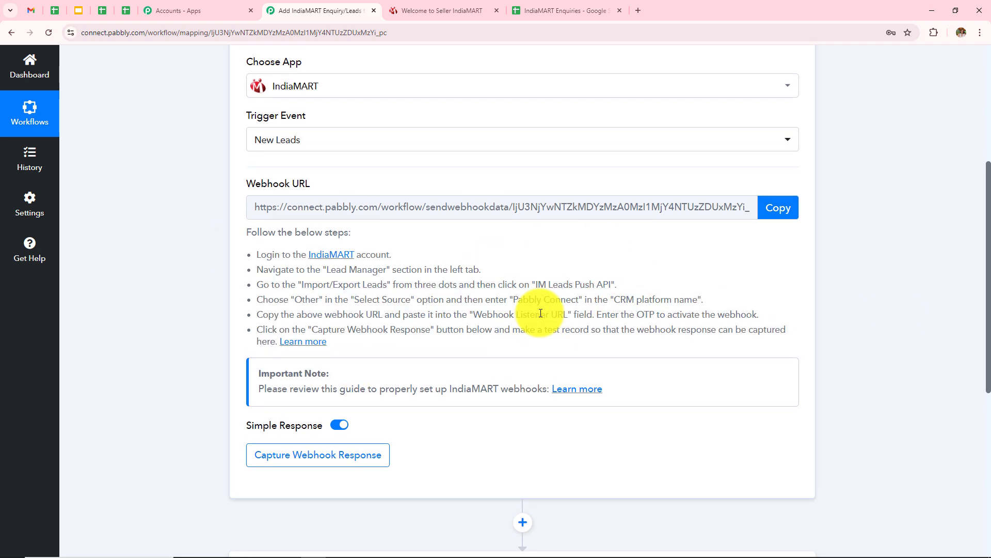
scroll(541, 313, "up", 2)
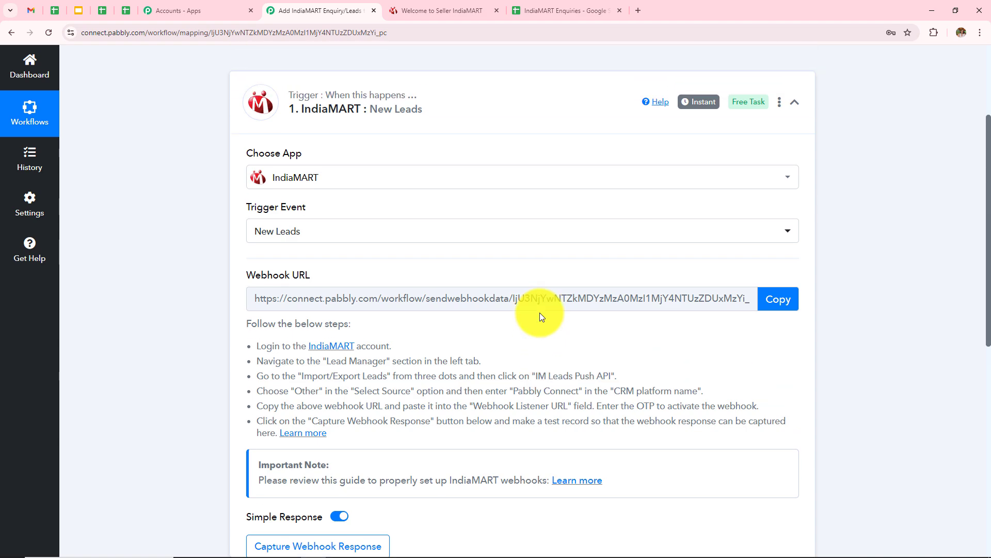
left_click(443, 11)
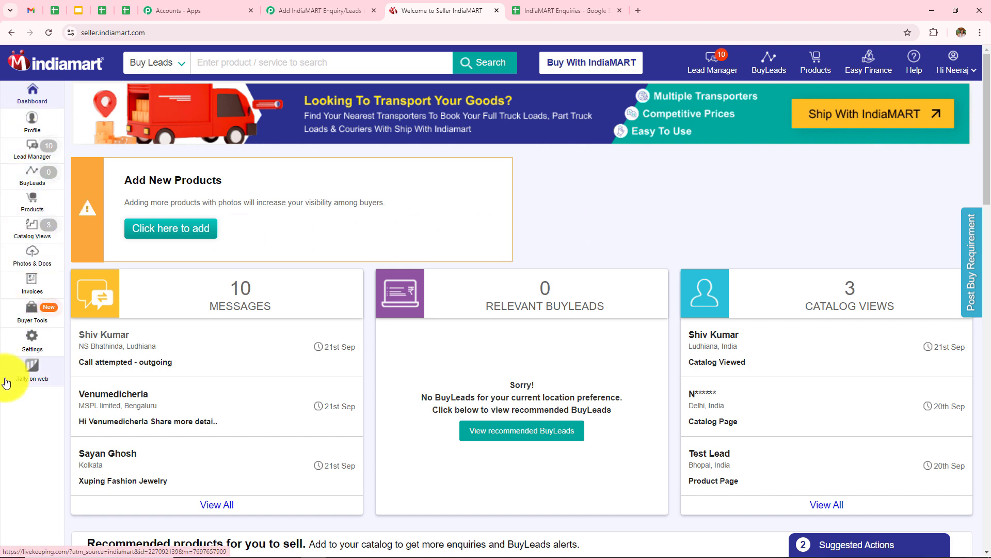
Step: Go to Lead Manager's Push API integration page and choose Other as the lead source
left_click(26, 163)
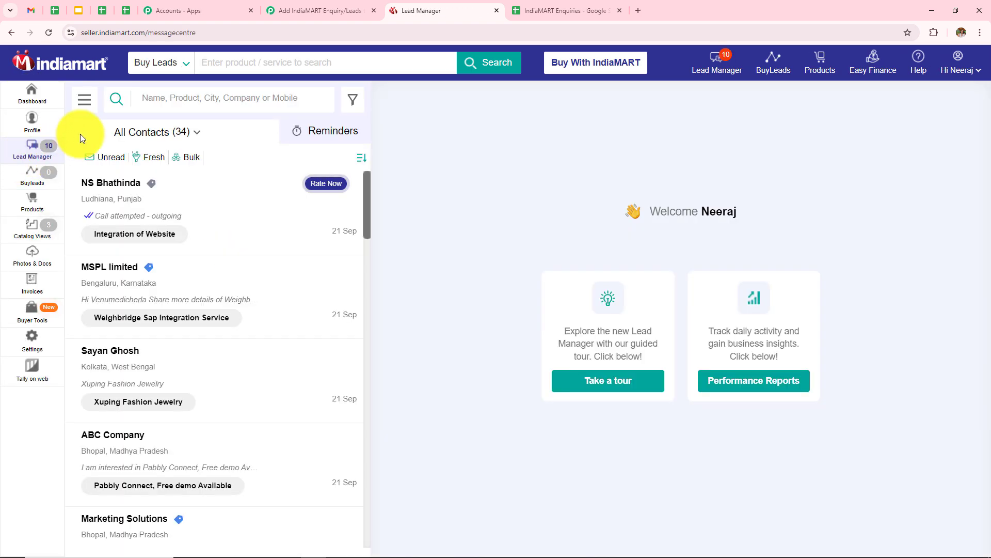
left_click(81, 105)
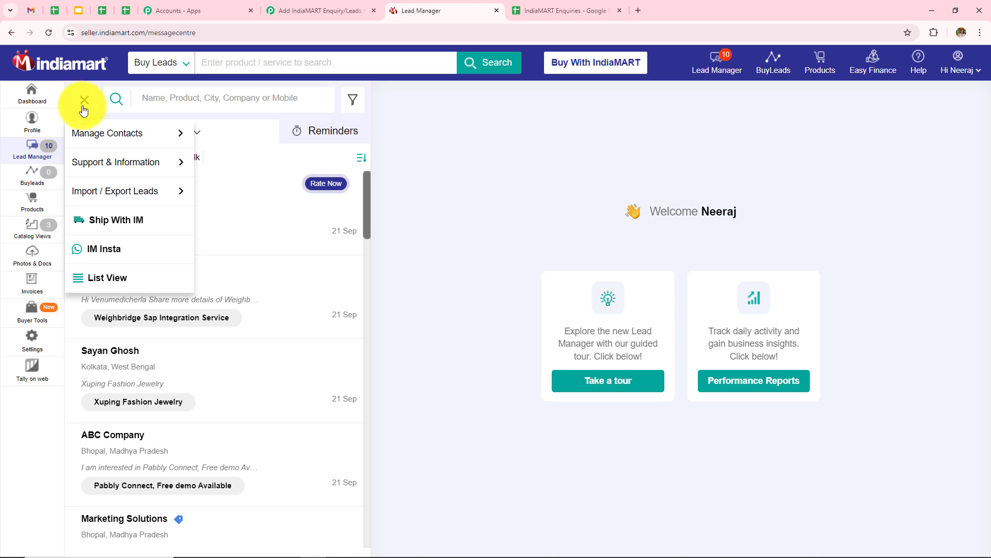
mouse_move(90, 189)
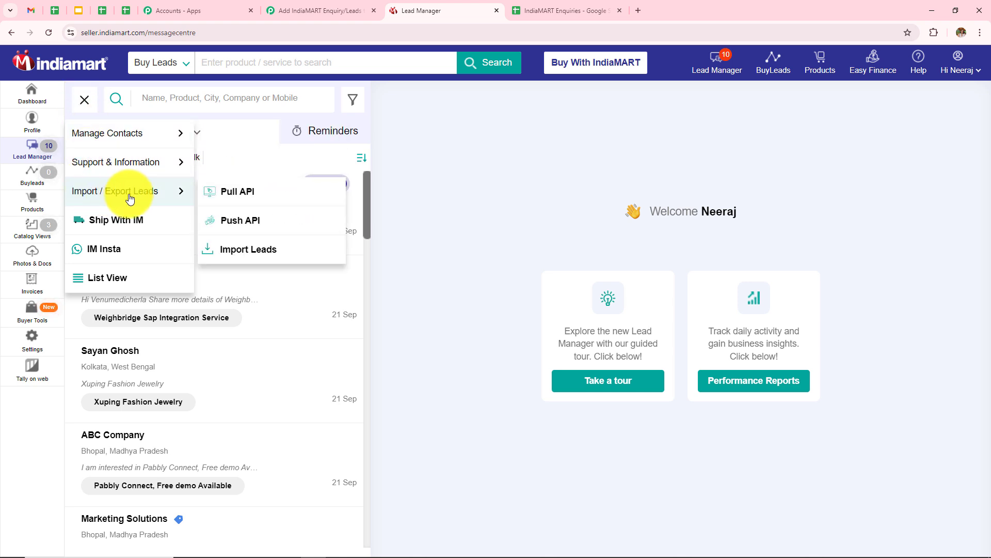
left_click(232, 223)
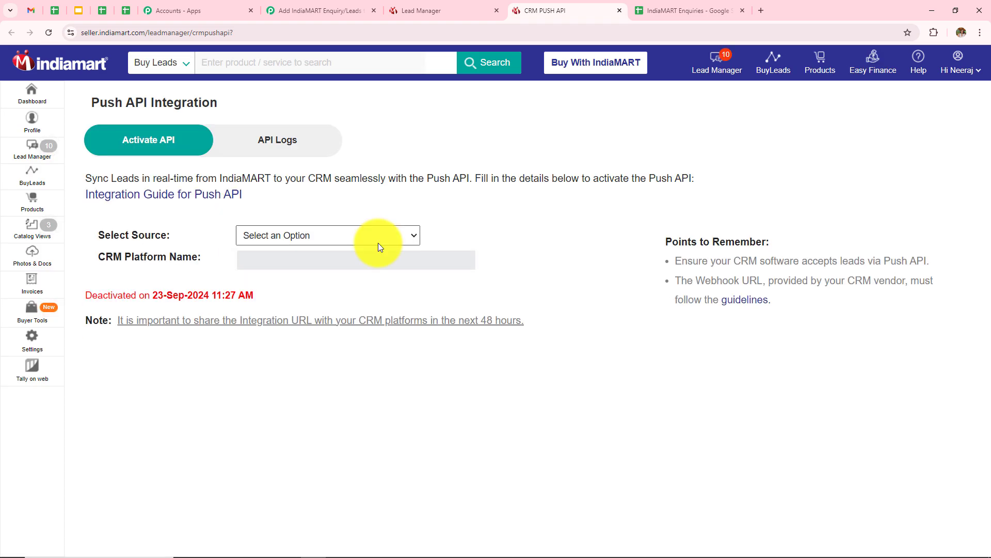
left_click(379, 243)
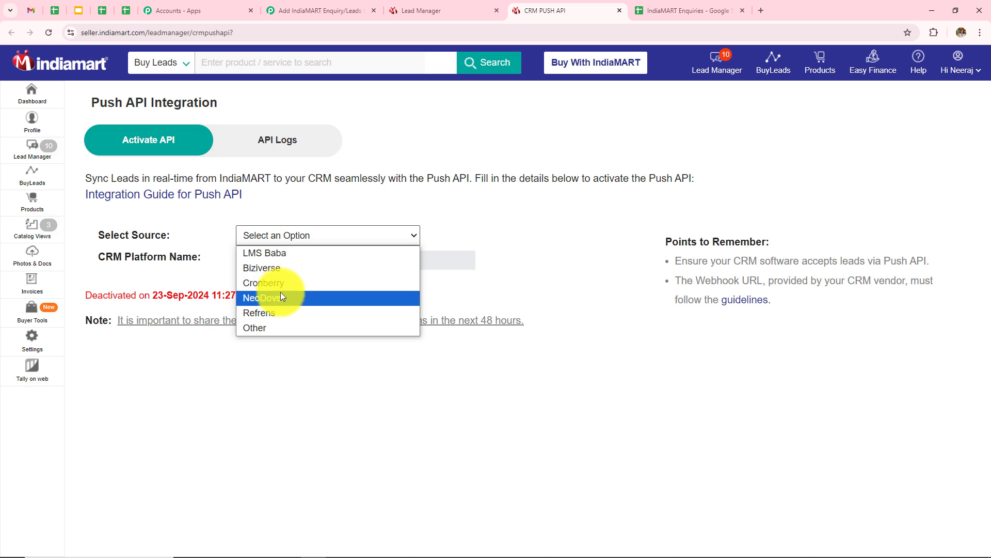
left_click(272, 331)
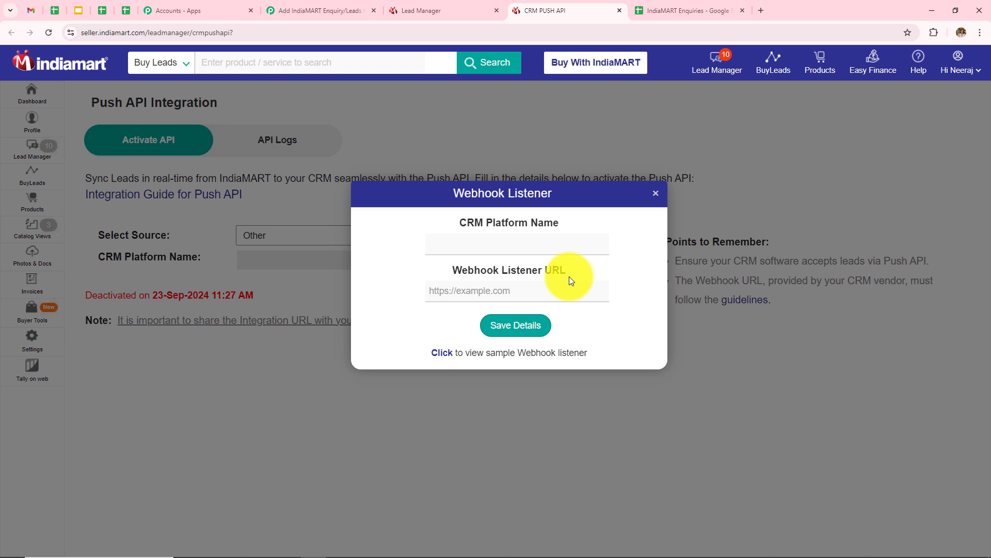
Step: Enter Pabbly Connect as the CRM platform and paste the copied Pabbly webhook URL
left_click(560, 243)
left_click(568, 267)
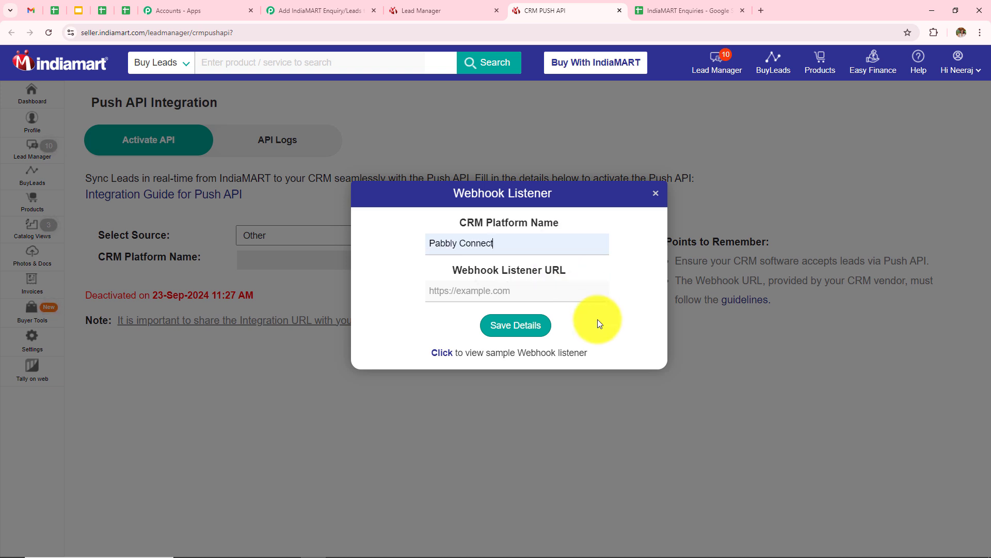
left_click(552, 293)
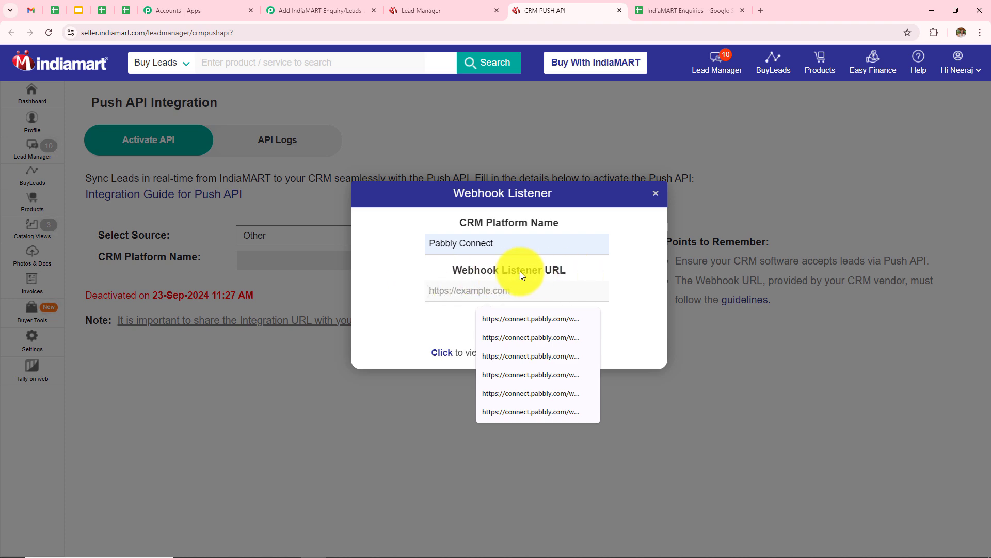
left_click(322, 11)
left_click(768, 298)
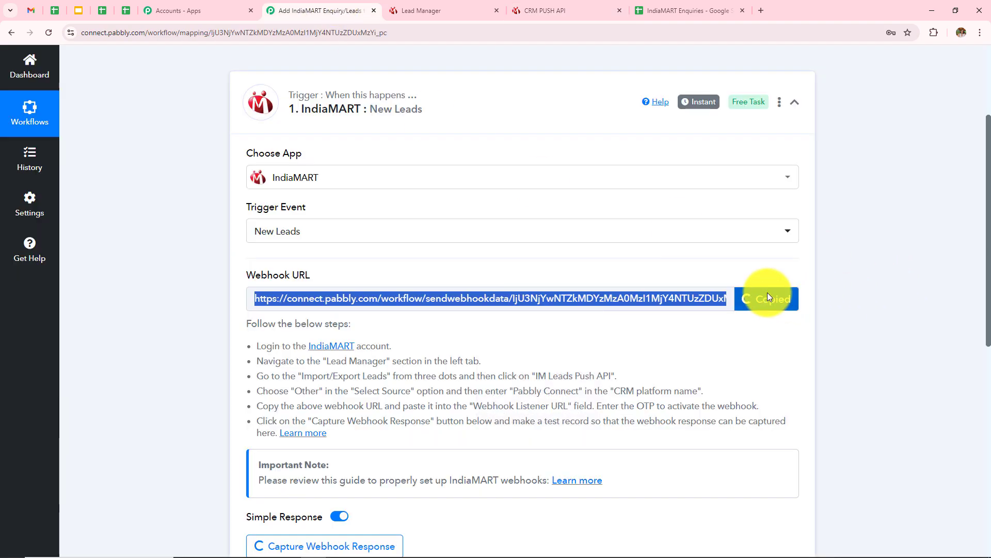
left_click(542, 11)
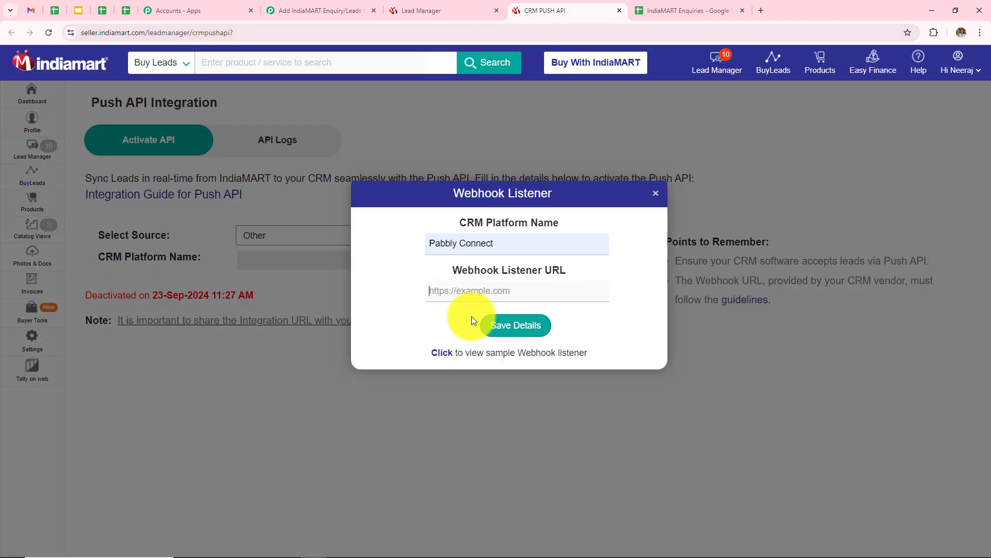
left_click(478, 293)
key("ctrl+v")
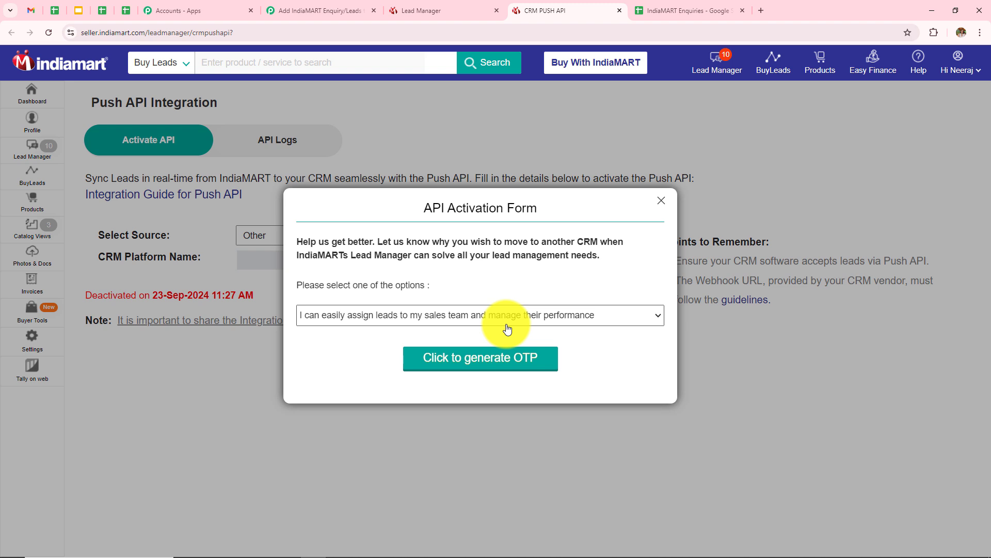
Step: Choose the sales-team reason, then request and submit the one-time password to activate
left_click(538, 316)
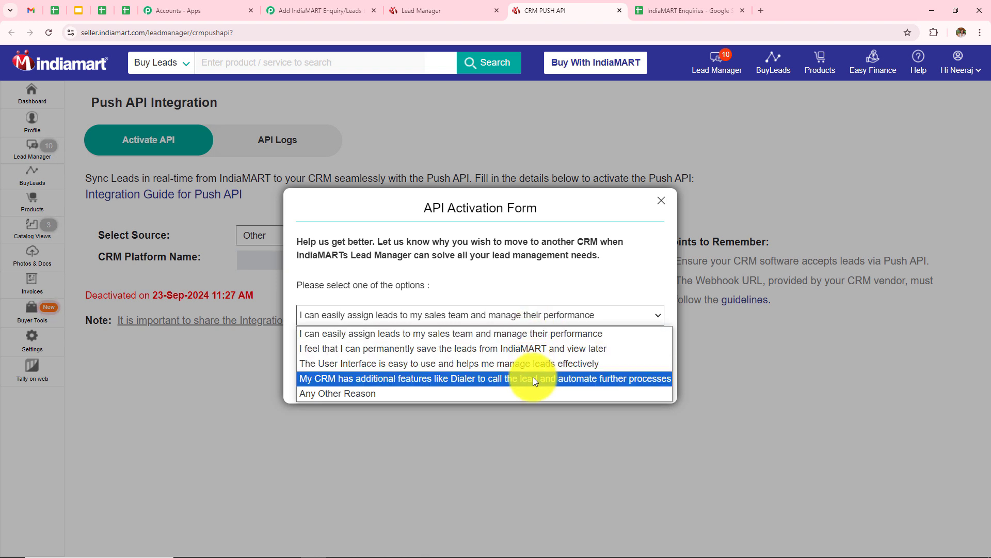
left_click(521, 333)
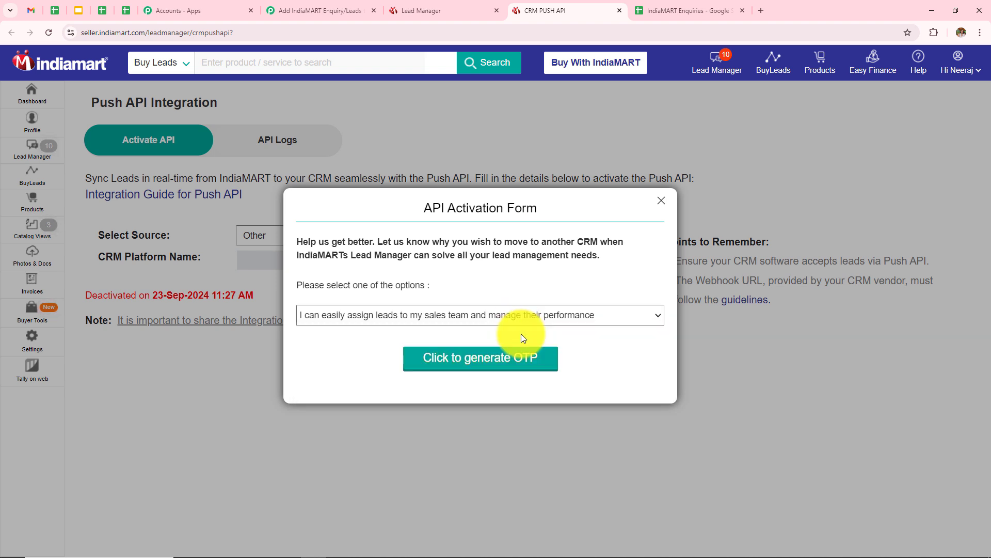
left_click(513, 364)
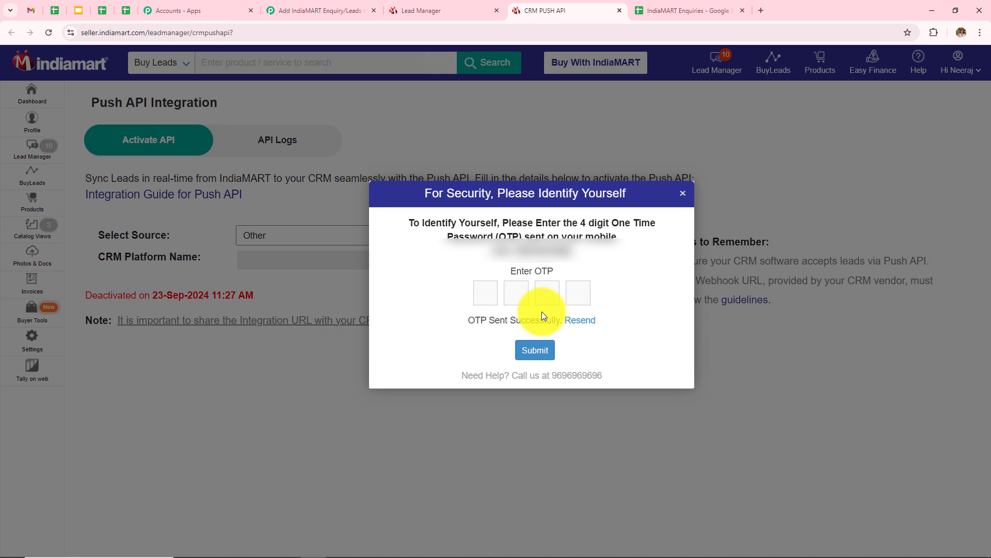
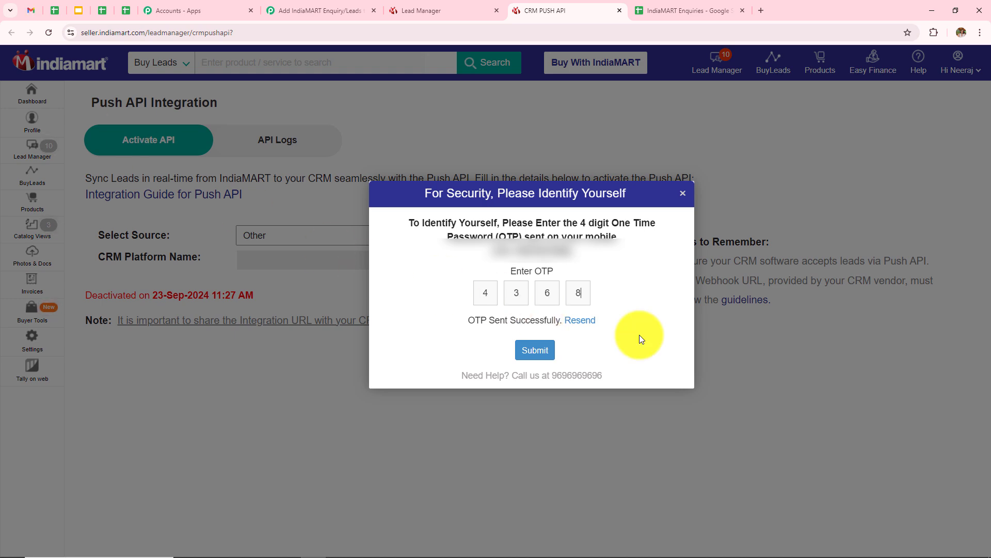
left_click(533, 359)
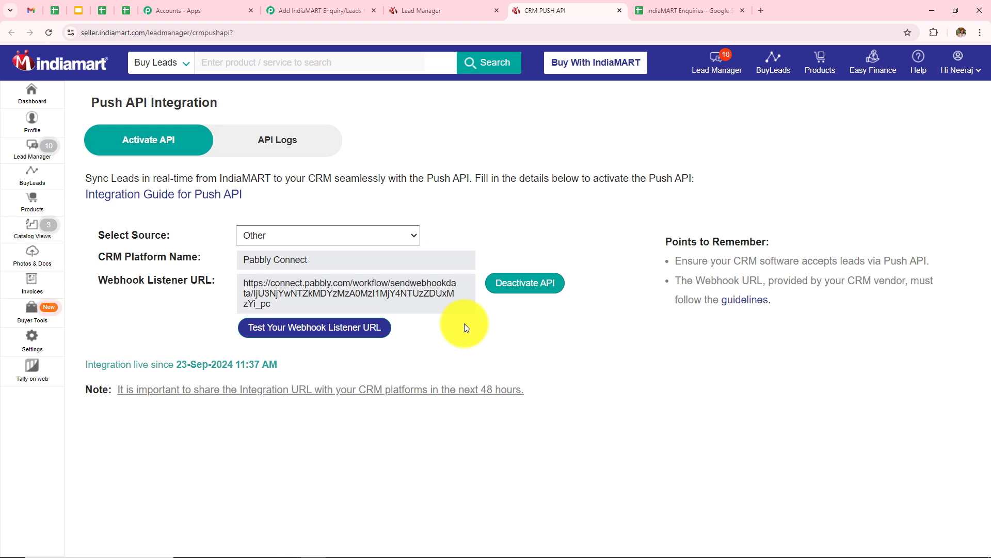
Step: Return to the Pabbly workflow and scroll down while the trigger awaits a webhook response
left_click(320, 11)
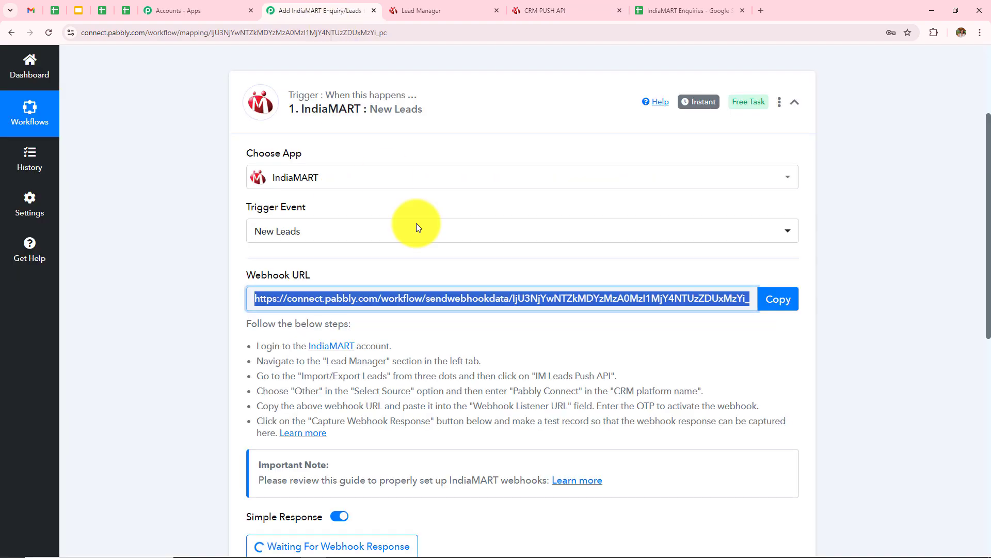
scroll(478, 295, "down", 4)
scroll(475, 326, "down", 2)
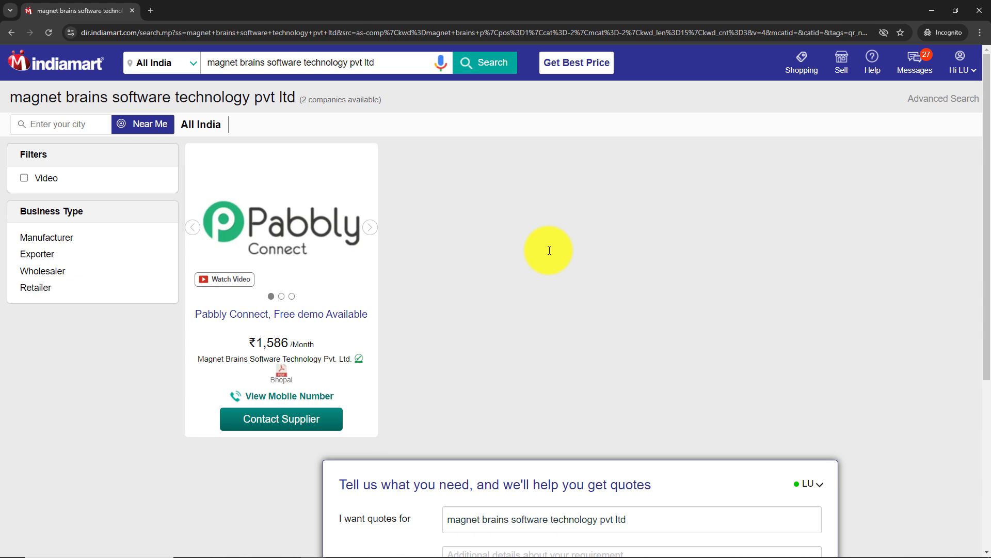
Step: Paste a prepared inquiry message to the Pabbly Connect supplier and send it
scroll(549, 250, "down", 1)
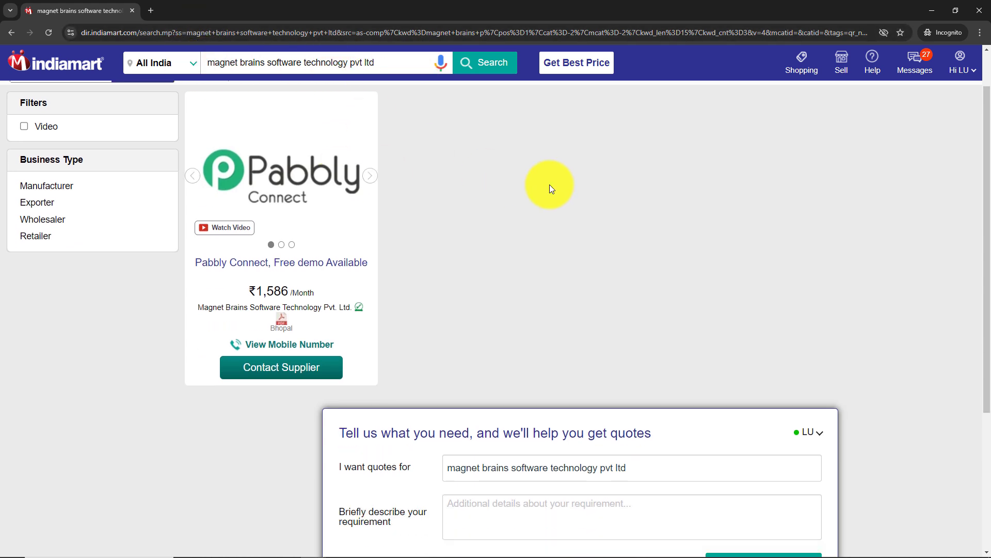
scroll(549, 184, "down", 2)
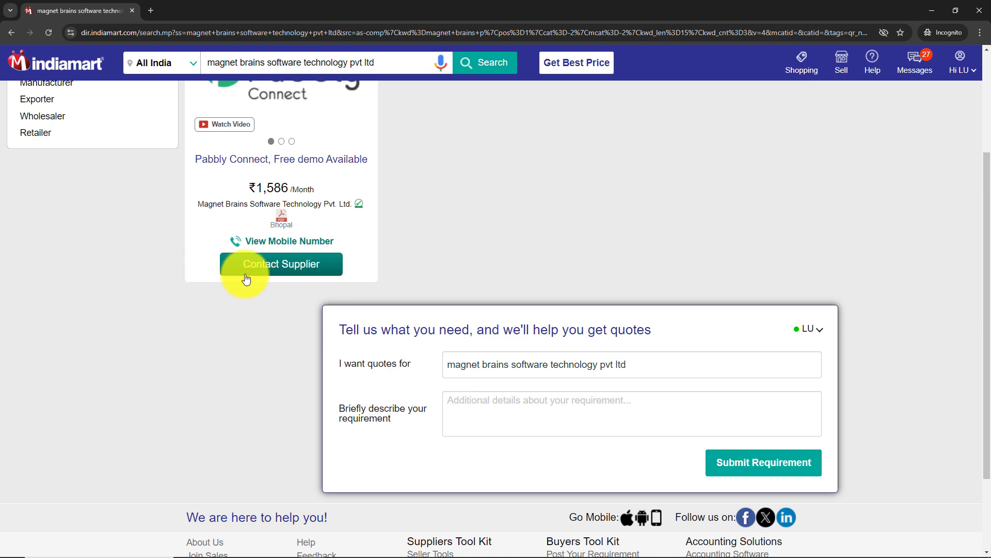
left_click(258, 266)
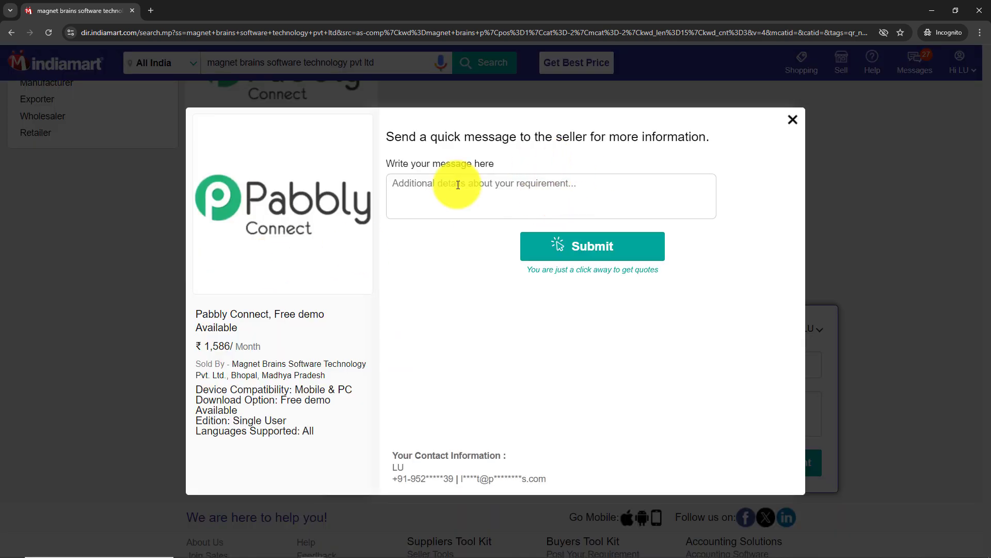
key("ctrl+v")
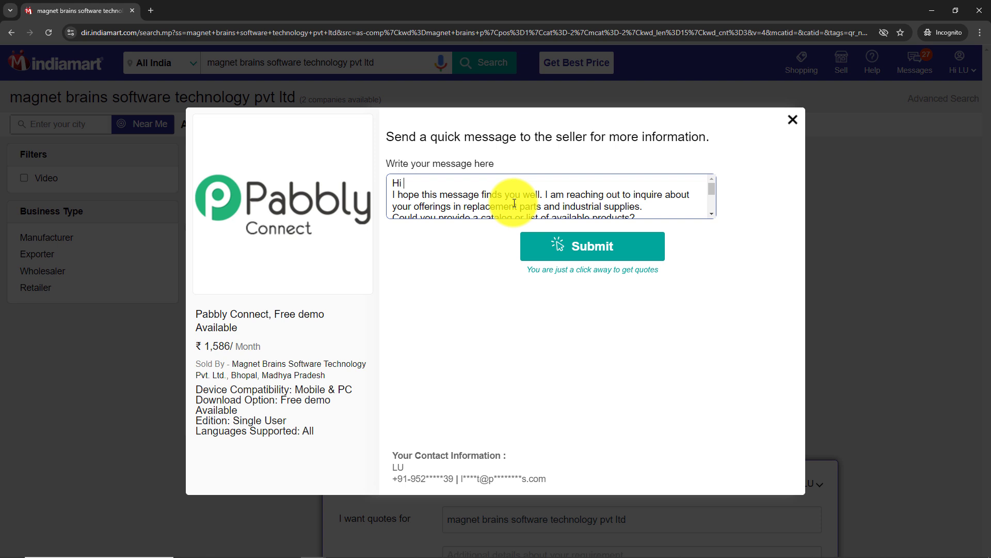
scroll(515, 193, "down", 3)
scroll(515, 193, "up", 3)
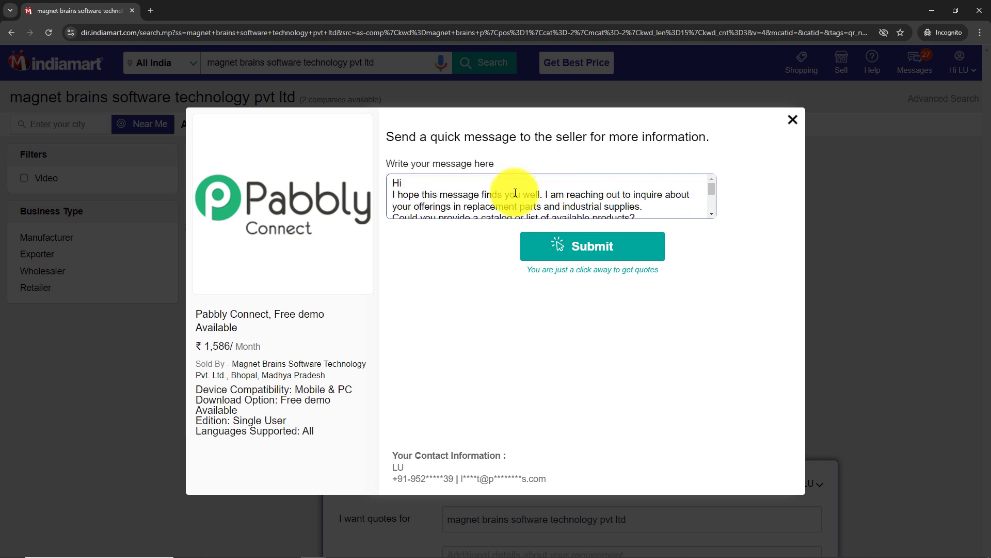
scroll(515, 193, "down", 3)
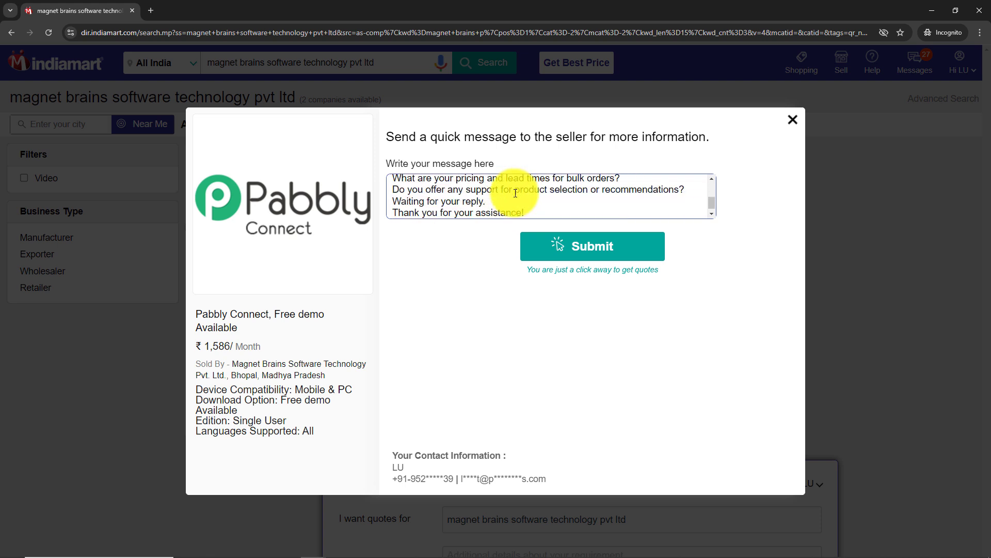
scroll(516, 193, "up", 3)
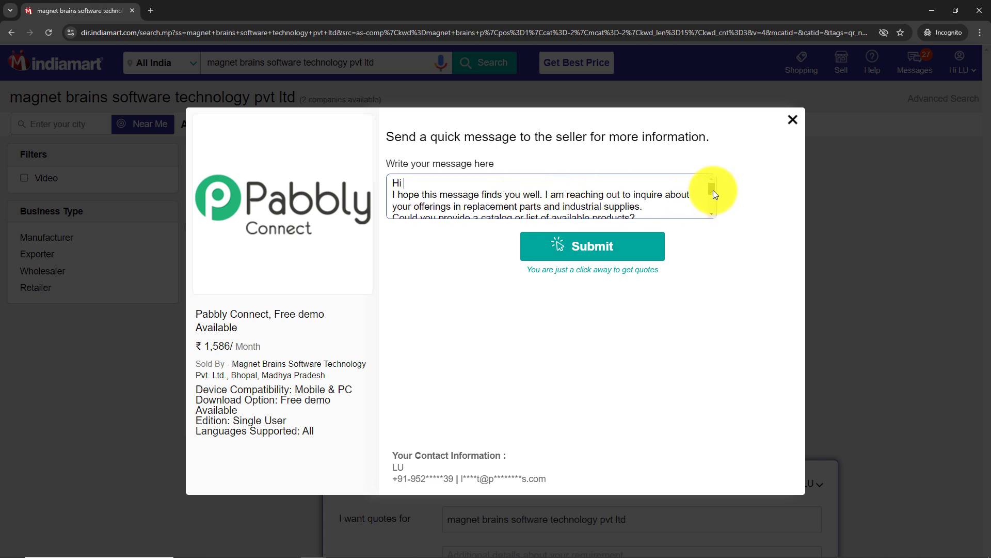
left_click_drag(714, 190, 722, 213)
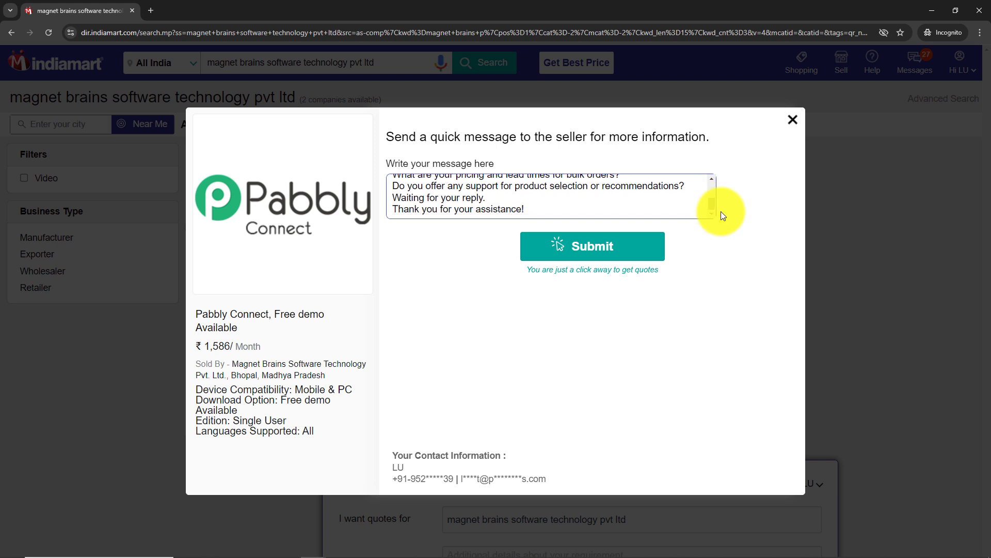
left_click(590, 247)
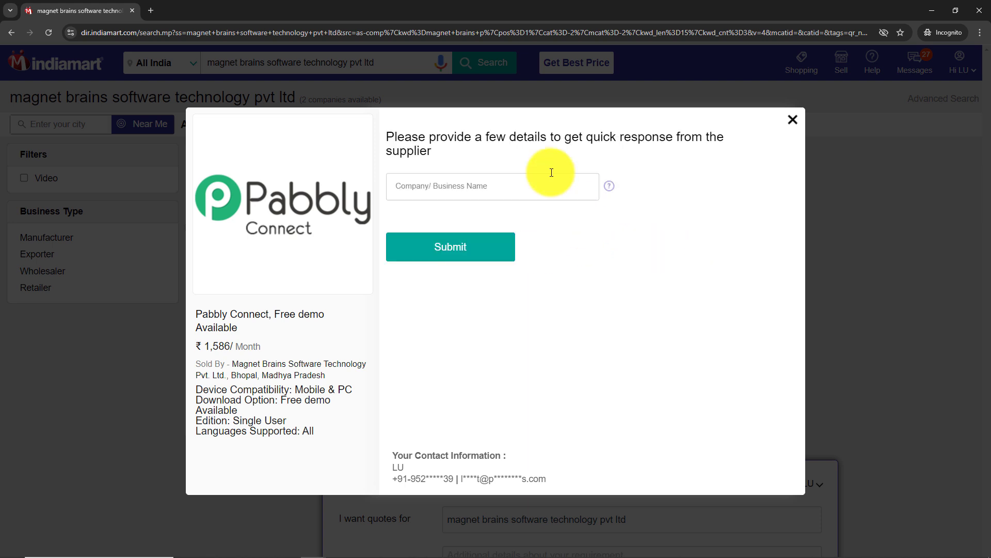
Step: Enter 'Latest' as the company name to finish the enquiry, then close the confirmation
left_click(473, 191)
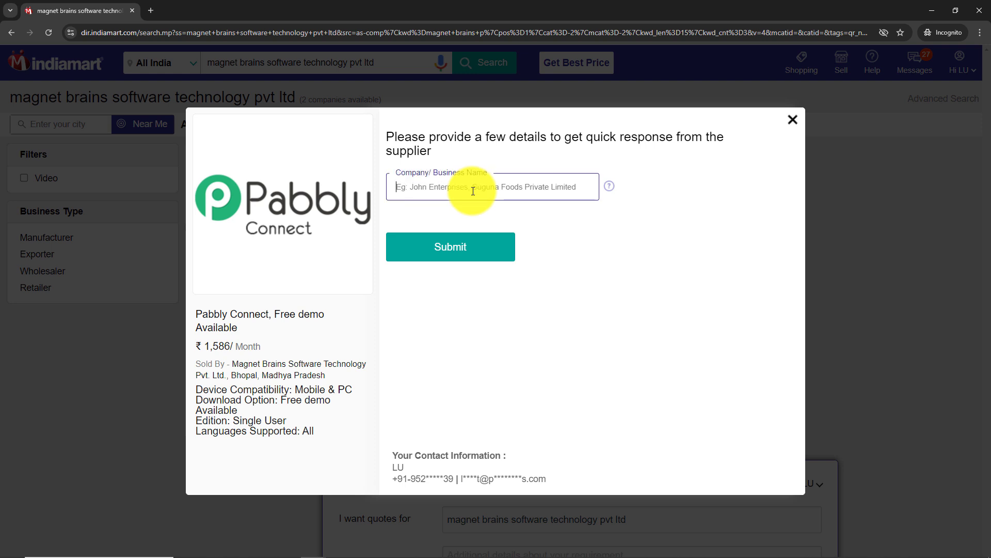
type("Latest")
key("Return")
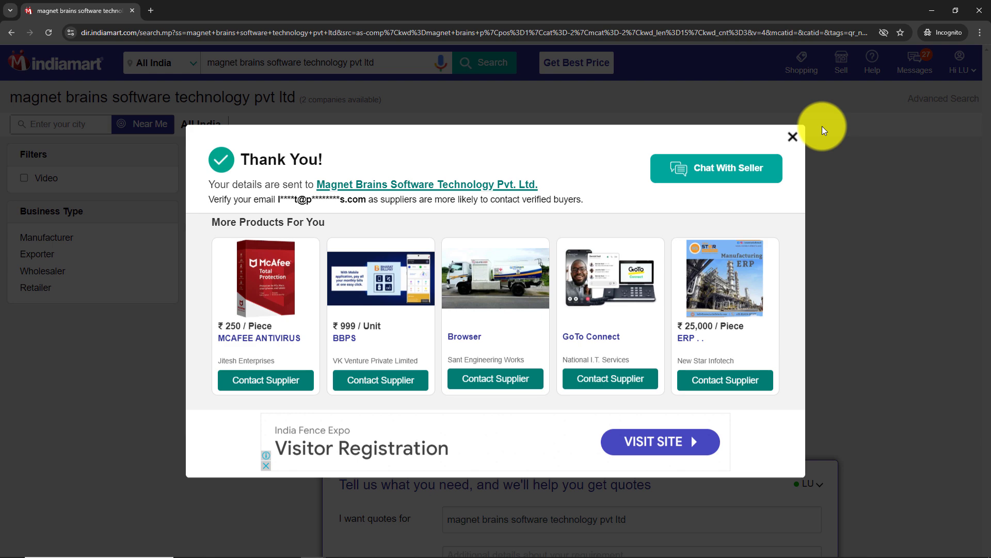
left_click(793, 137)
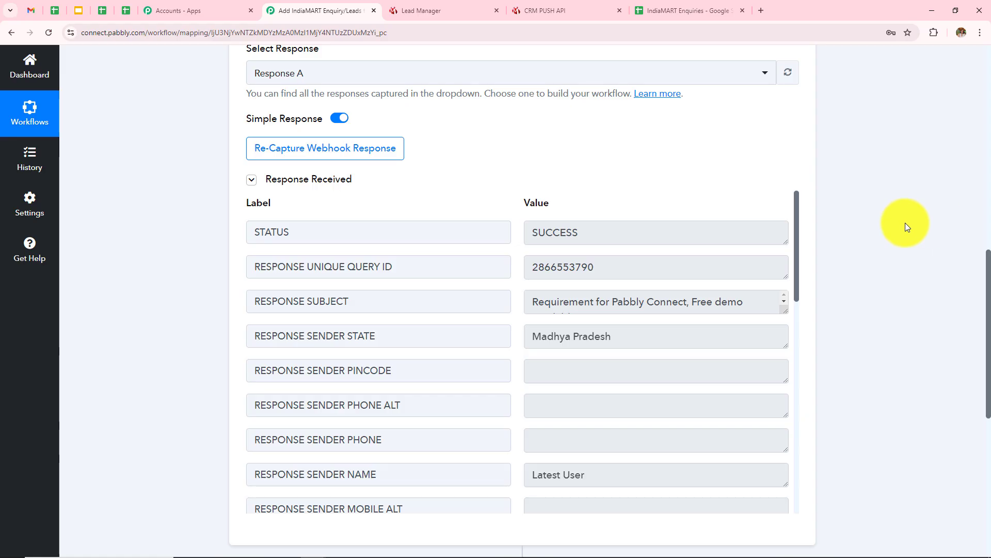
left_click_drag(579, 232, 526, 232)
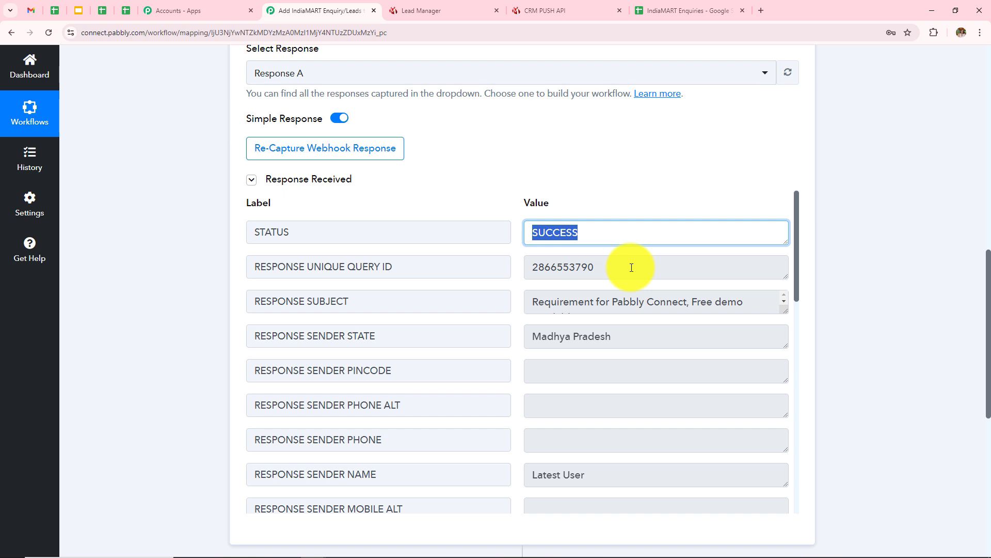
left_click_drag(631, 267, 520, 272)
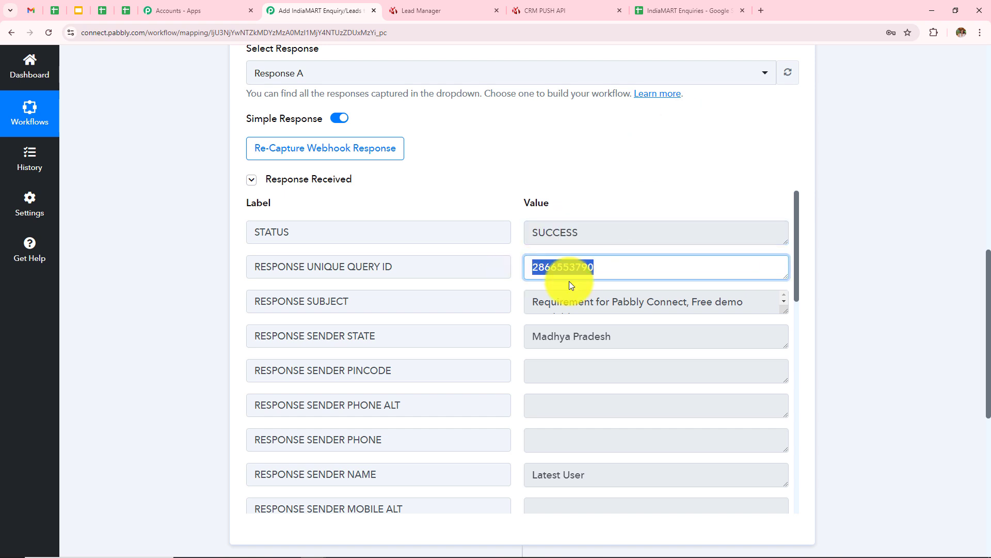
left_click(614, 182)
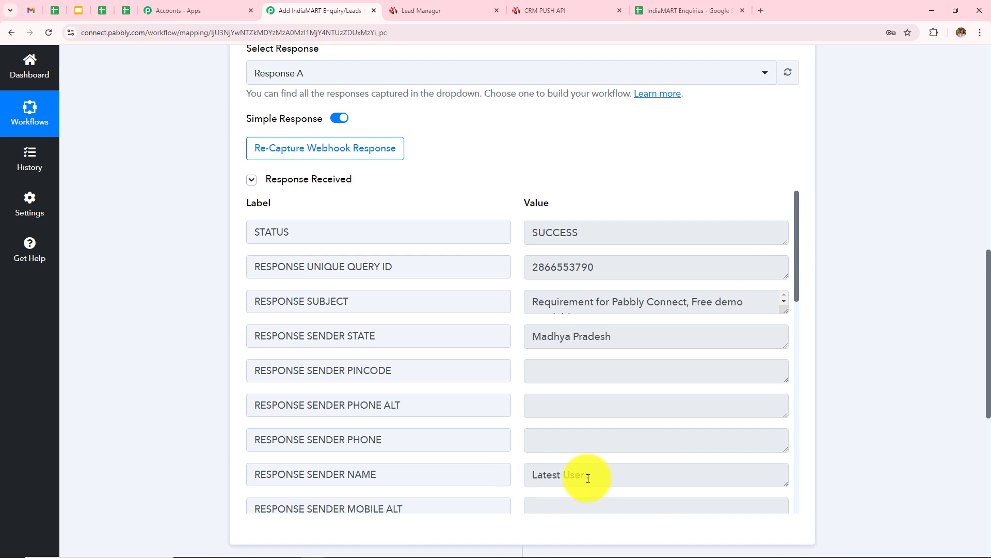
scroll(660, 424, "down", 5)
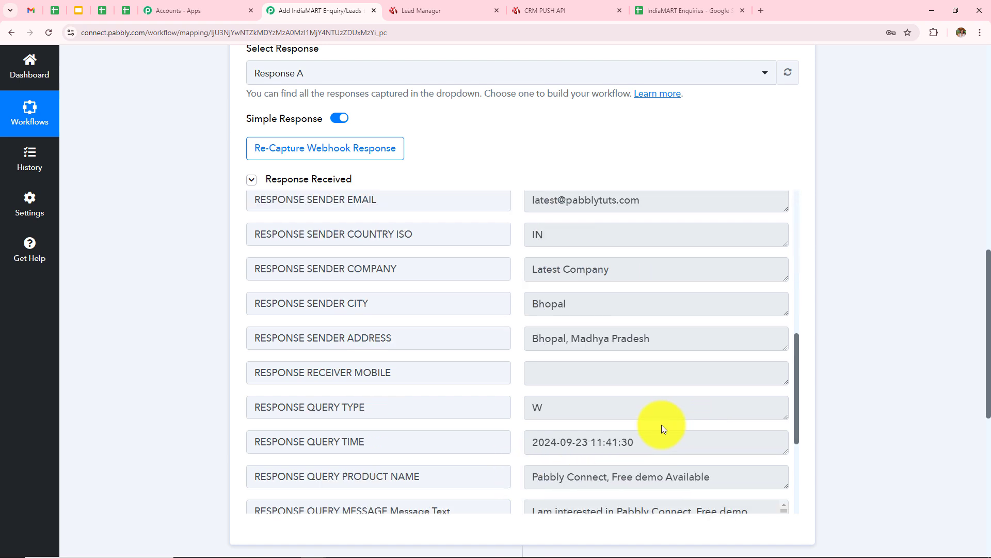
left_click_drag(534, 202, 737, 205)
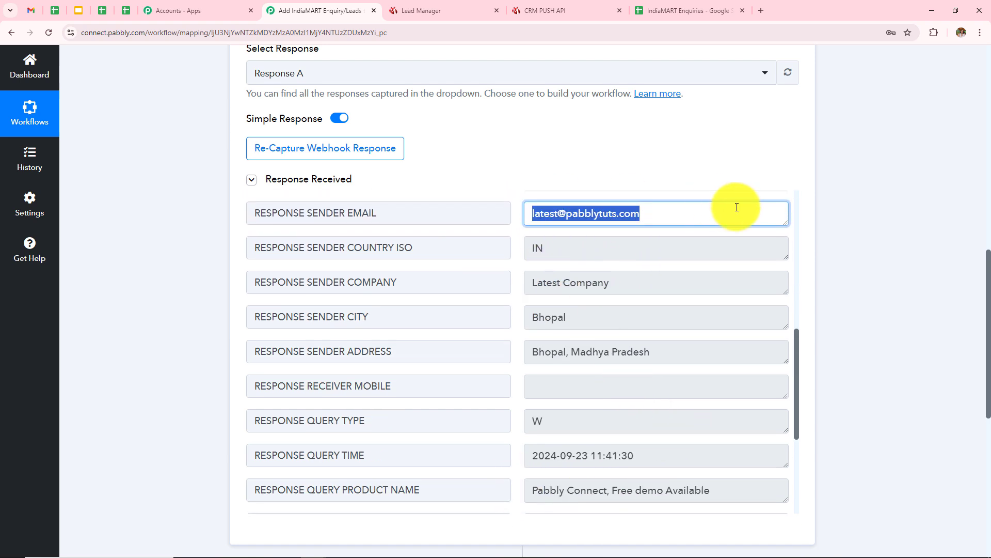
left_click(938, 244)
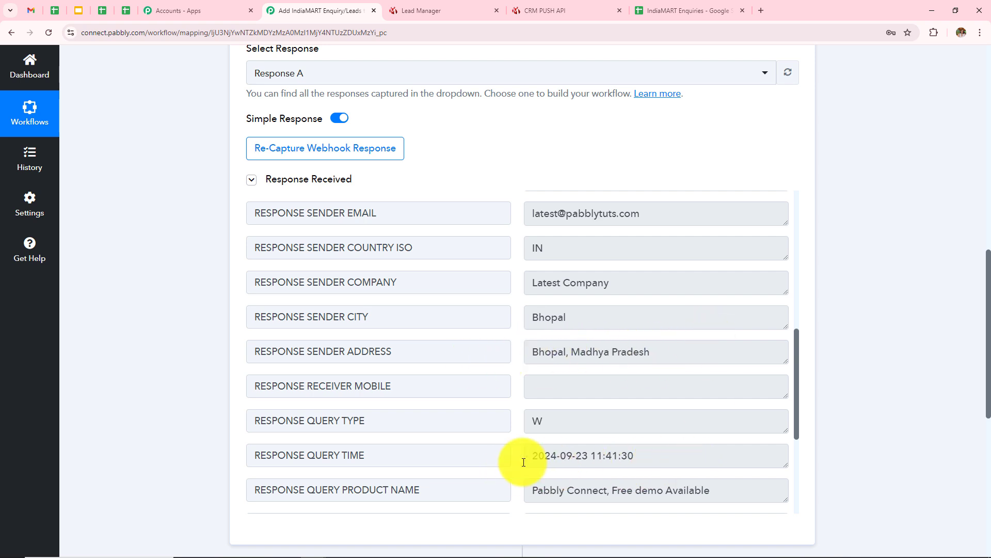
scroll(726, 406, "down", 5)
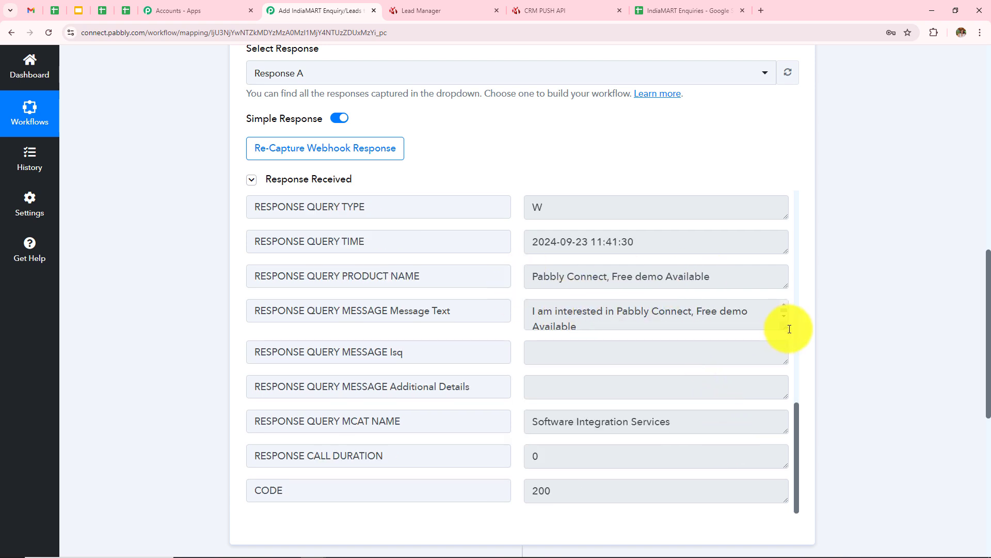
left_click_drag(786, 326, 785, 348)
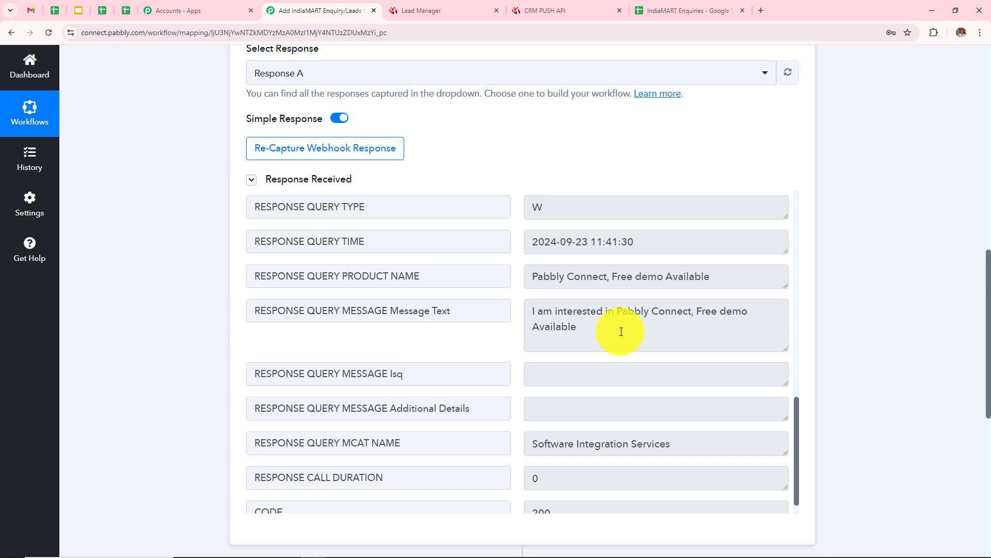
left_click(440, 9)
left_click(320, 10)
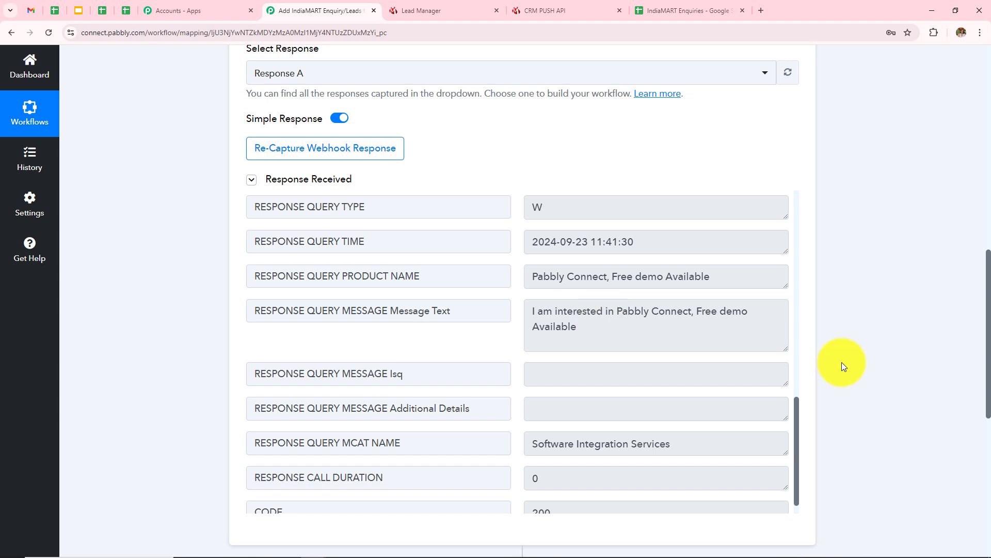
scroll(842, 362, "up", 10)
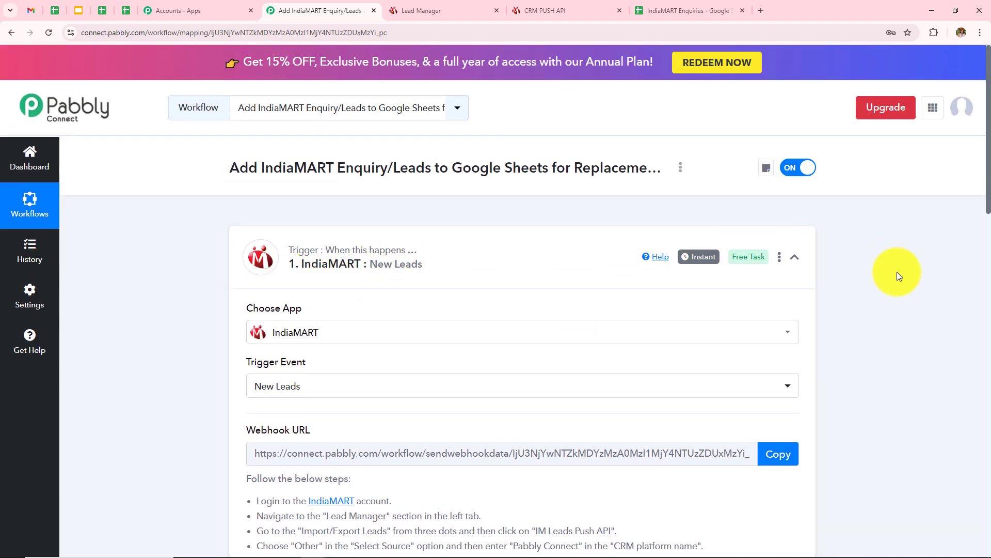
Step: Set the action app to Google Sheets, found by searching 'Google', with the Add New Row action
scroll(897, 272, "down", 6)
scroll(897, 271, "down", 10)
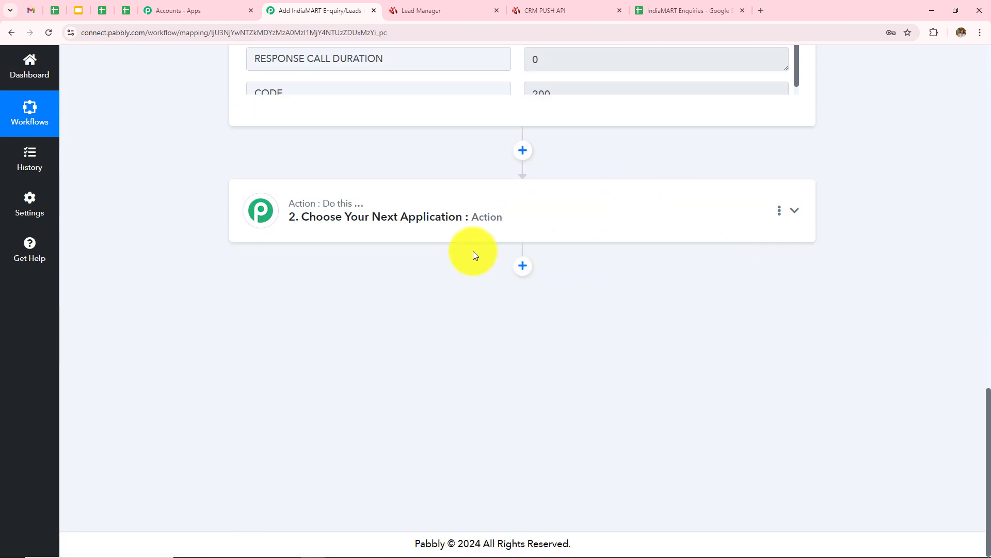
left_click(503, 227)
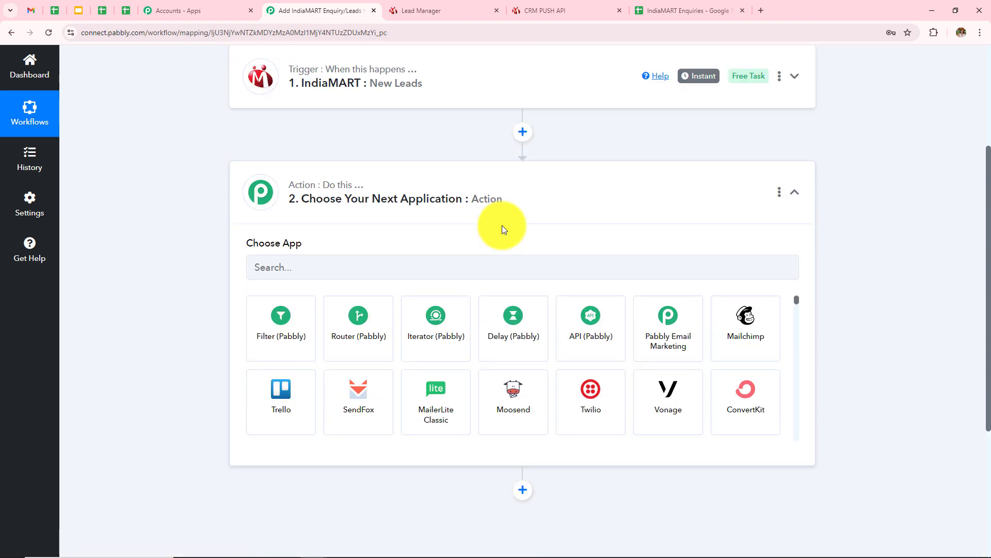
left_click(410, 274)
type("Google")
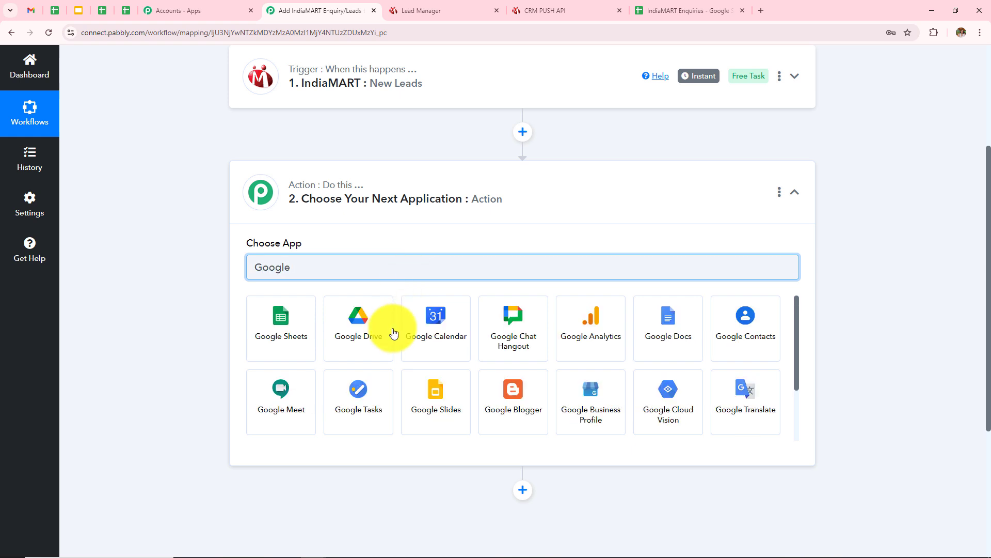
left_click(287, 335)
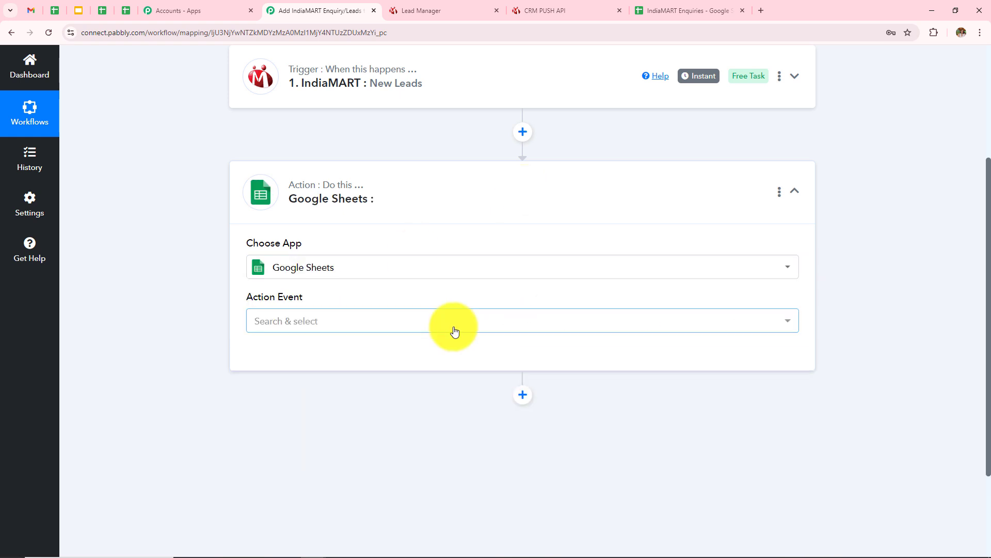
left_click(454, 327)
left_click(348, 142)
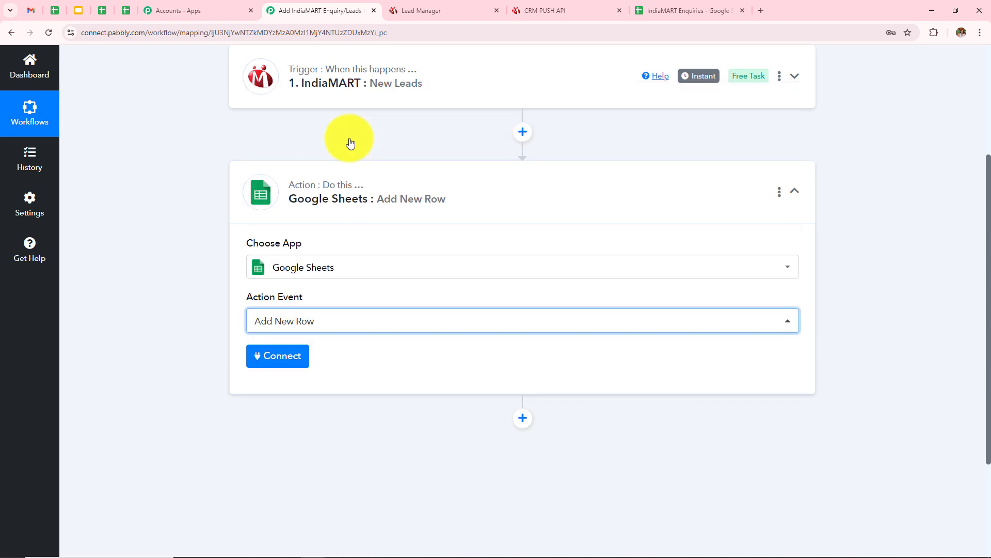
Step: Add a new Google Sheets connection by signing in with Google and allowing spreadsheet access
left_click(295, 360)
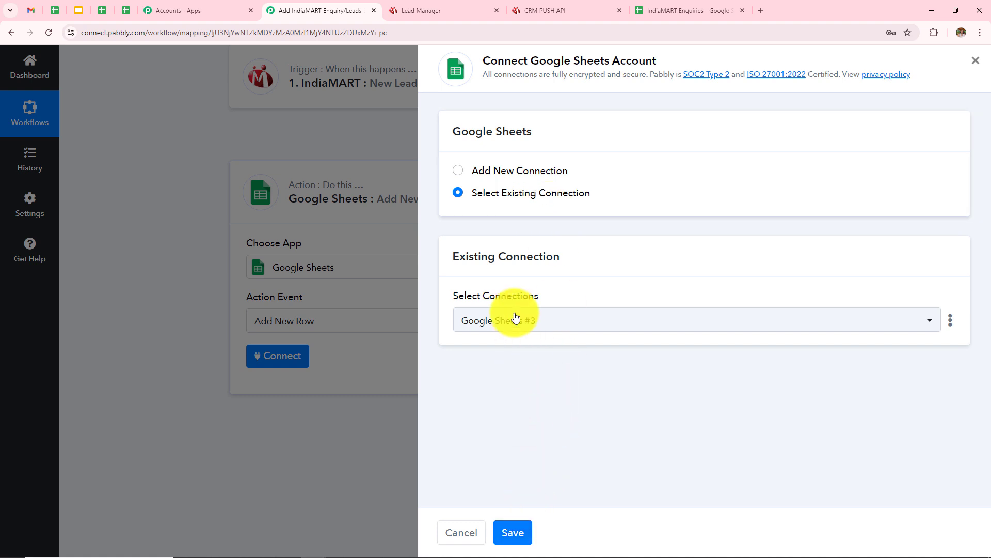
left_click(459, 173)
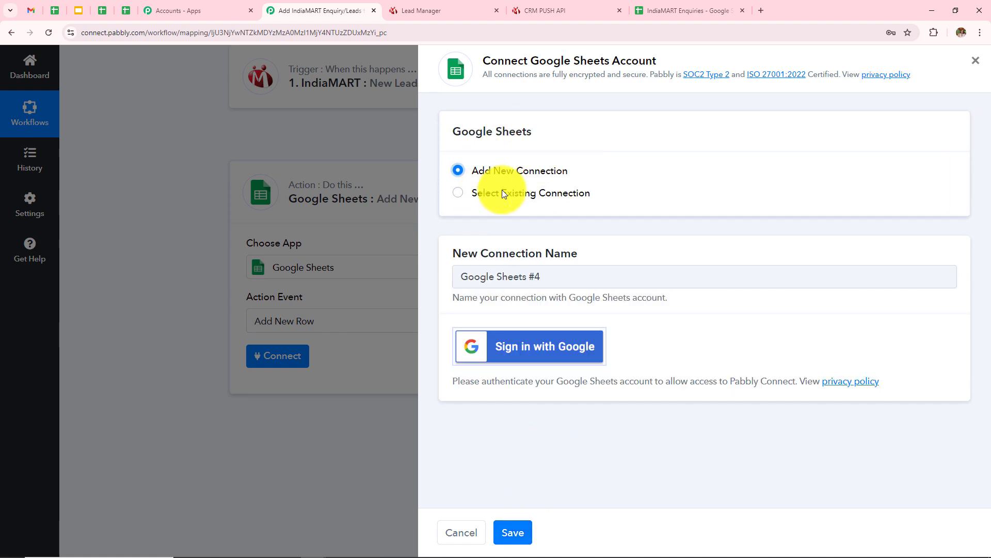
left_click(548, 360)
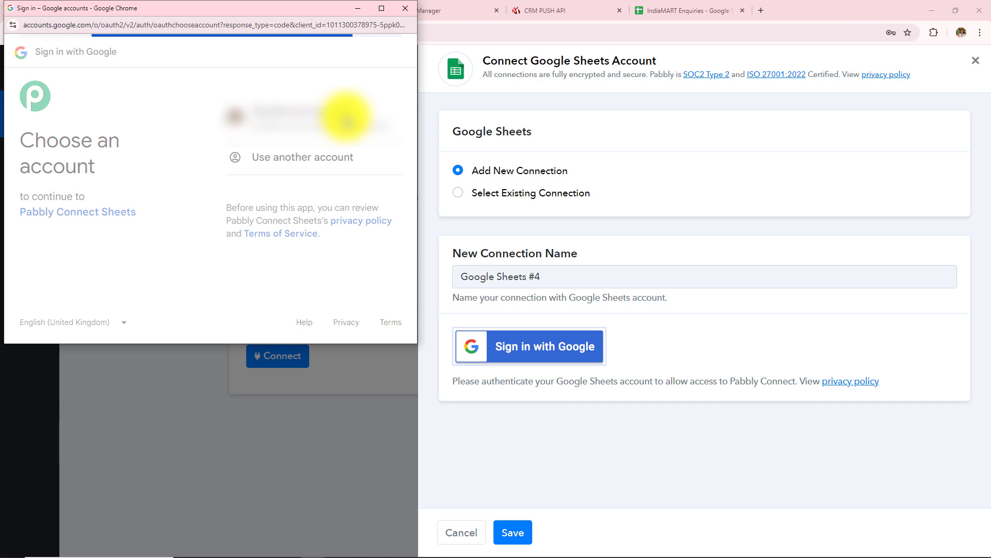
scroll(320, 170, "down", 4)
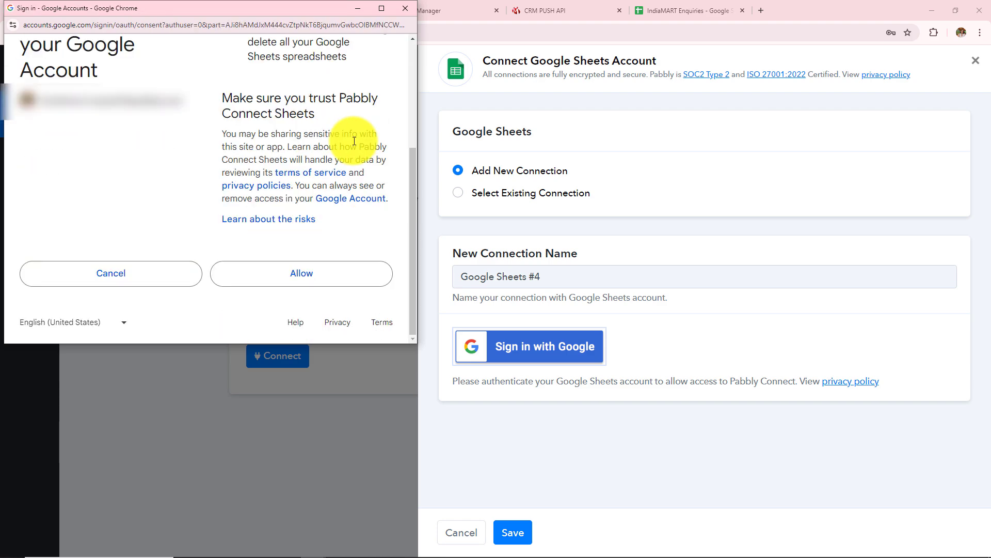
left_click(364, 280)
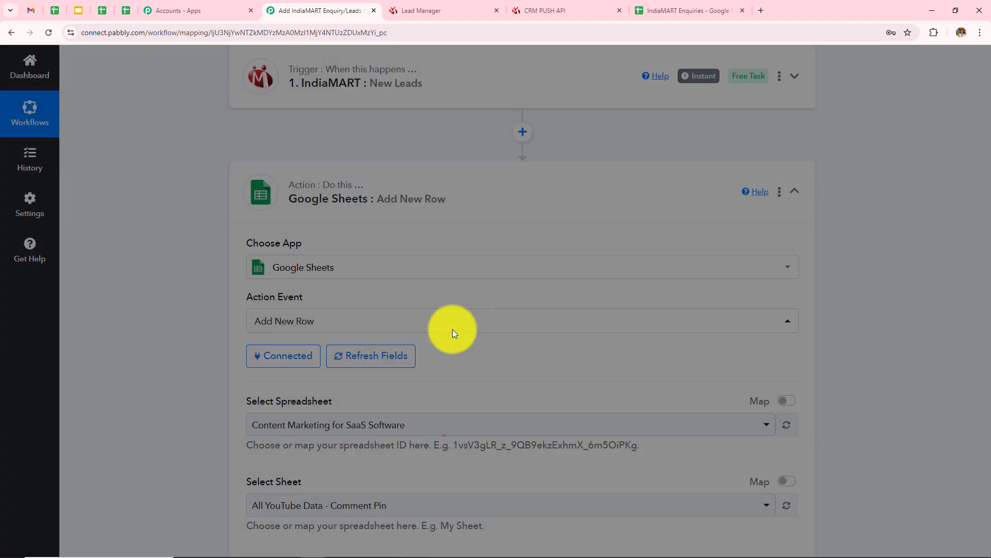
scroll(526, 305, "down", 6)
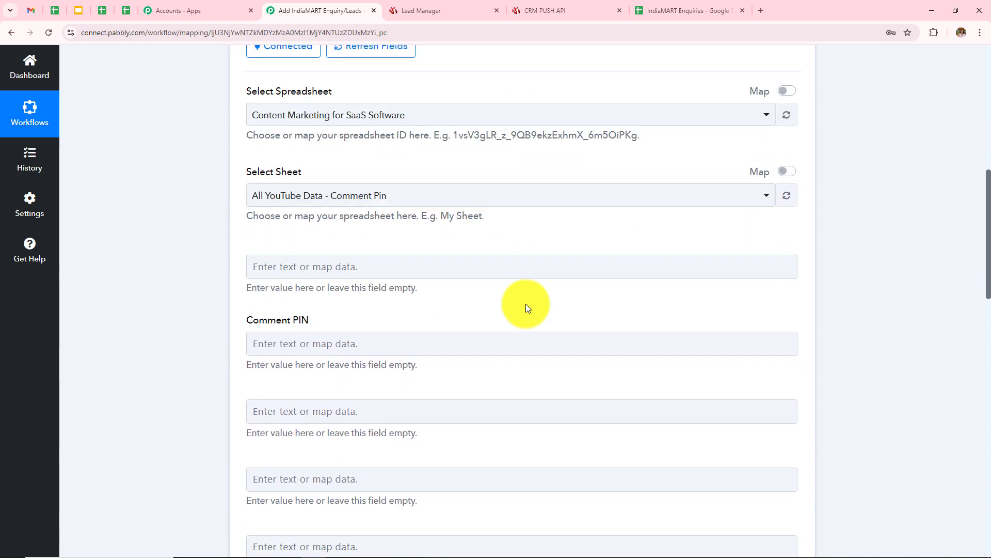
scroll(526, 305, "up", 4)
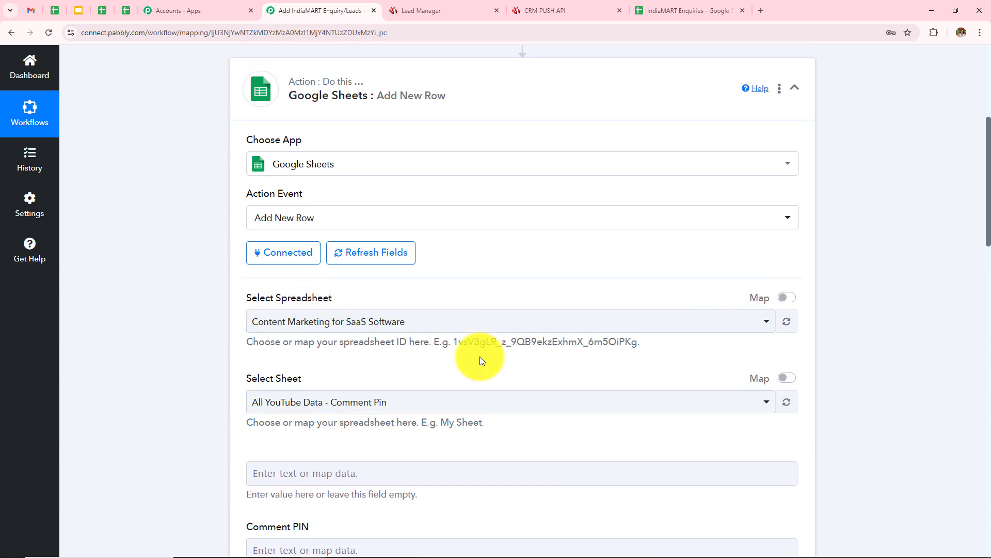
Step: Check the IndiaMART Enquiries sheet's NAME, PHONE, EMAIL, ENQUIRIES headers, then list Pabbly's spreadsheets
left_click(696, 11)
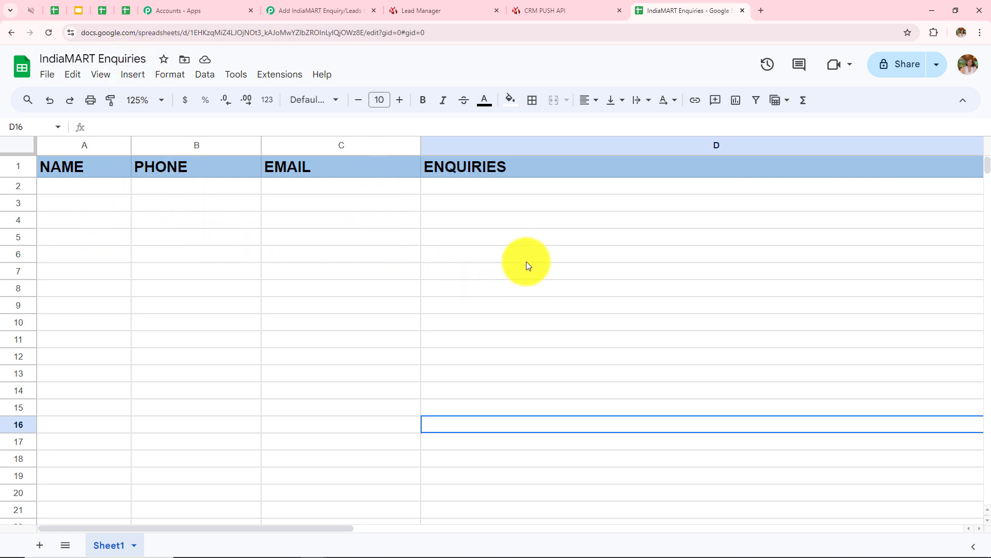
left_click(287, 10)
left_click(407, 327)
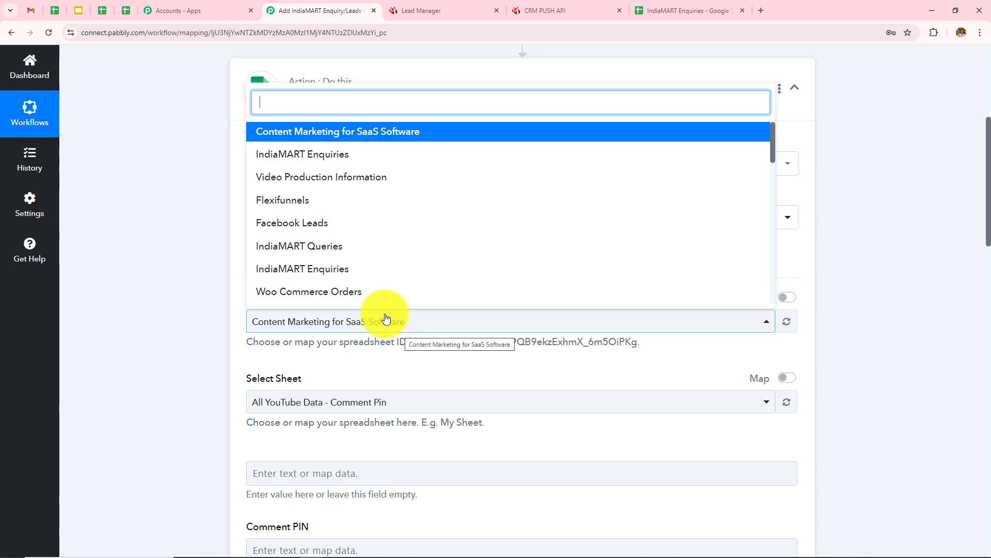
Step: Select the IndiaMART Enquiries spreadsheet and compare its column headers in Google Sheets
left_click(338, 156)
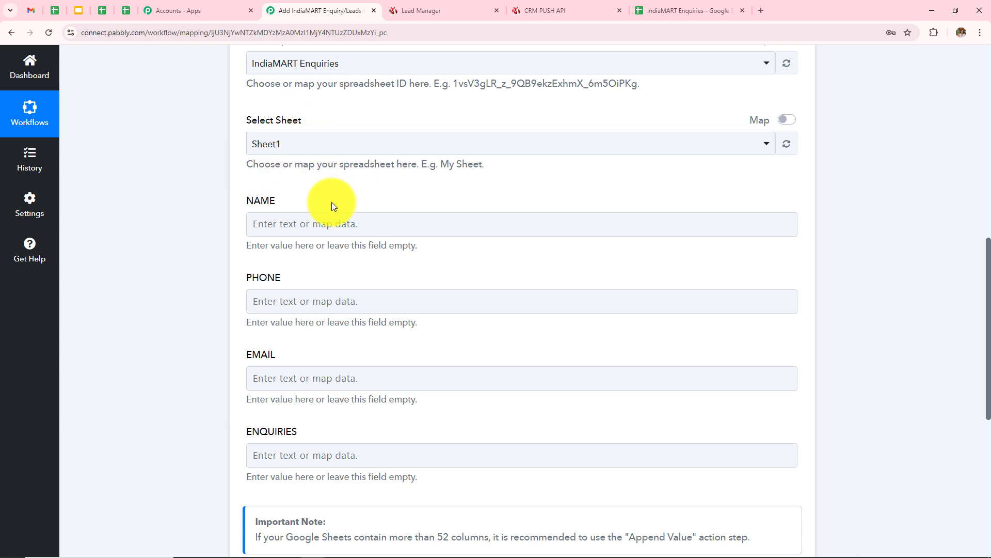
scroll(331, 203, "down", 1)
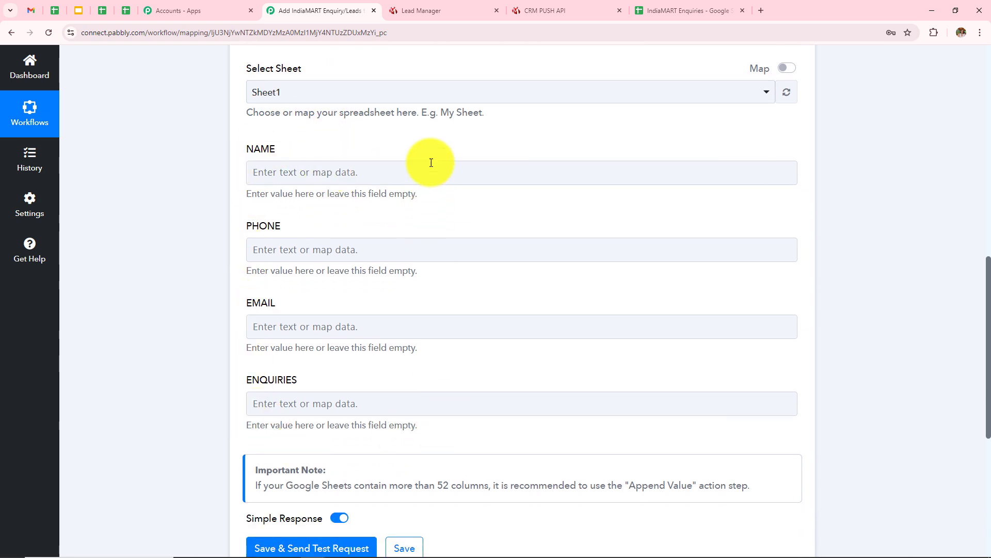
left_click(702, 8)
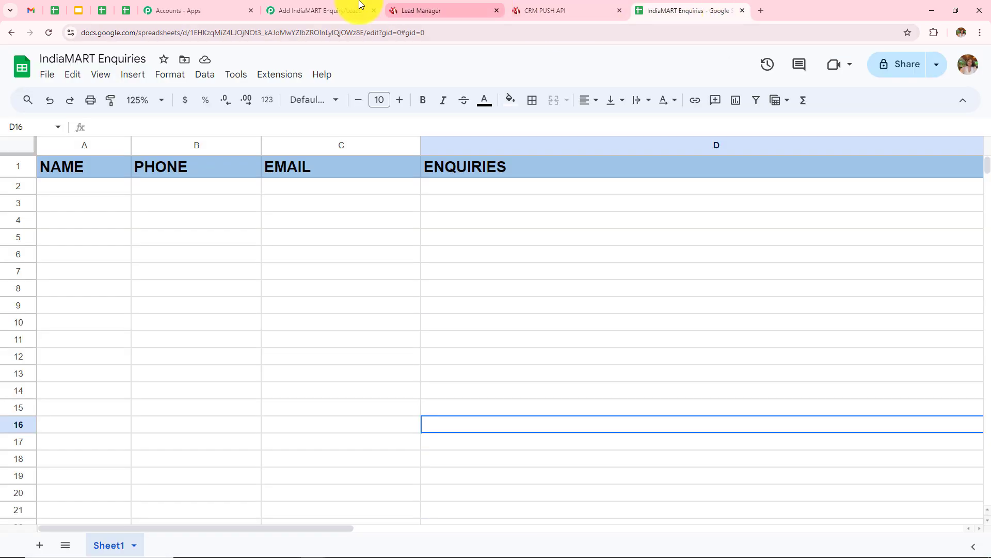
Step: Back in the workflow, bring up the previous-step data list for the NAME column
left_click(327, 9)
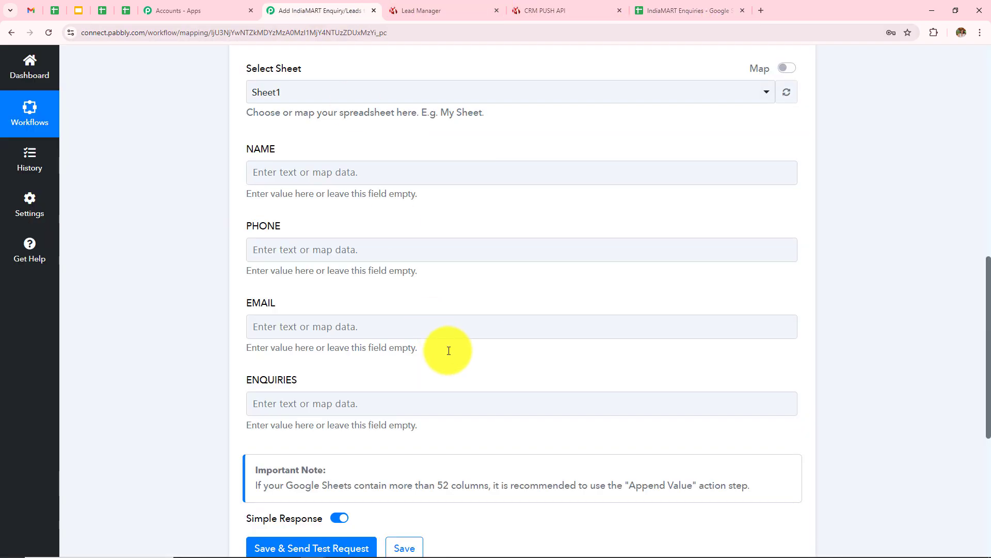
scroll(376, 382, "up", 2)
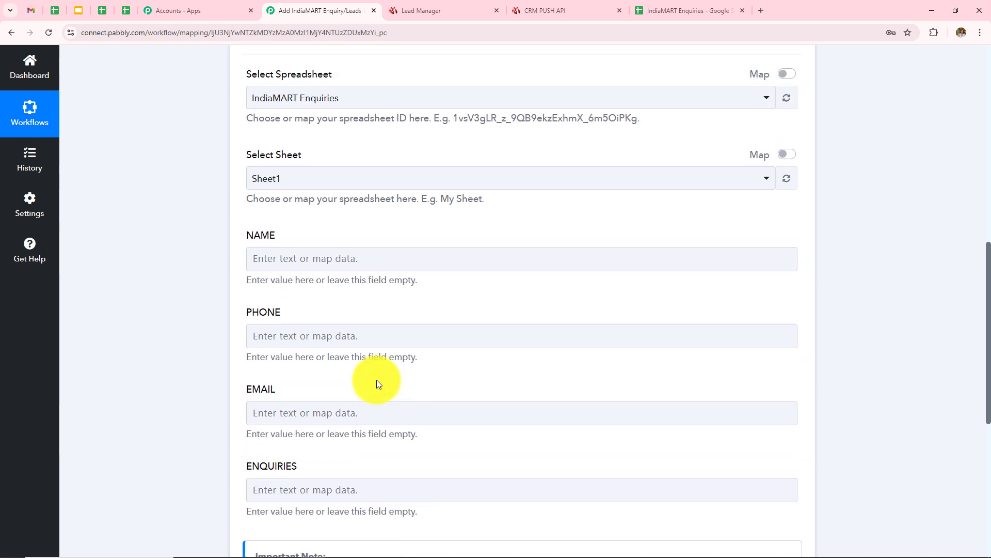
scroll(377, 382, "up", 1)
left_click(450, 278)
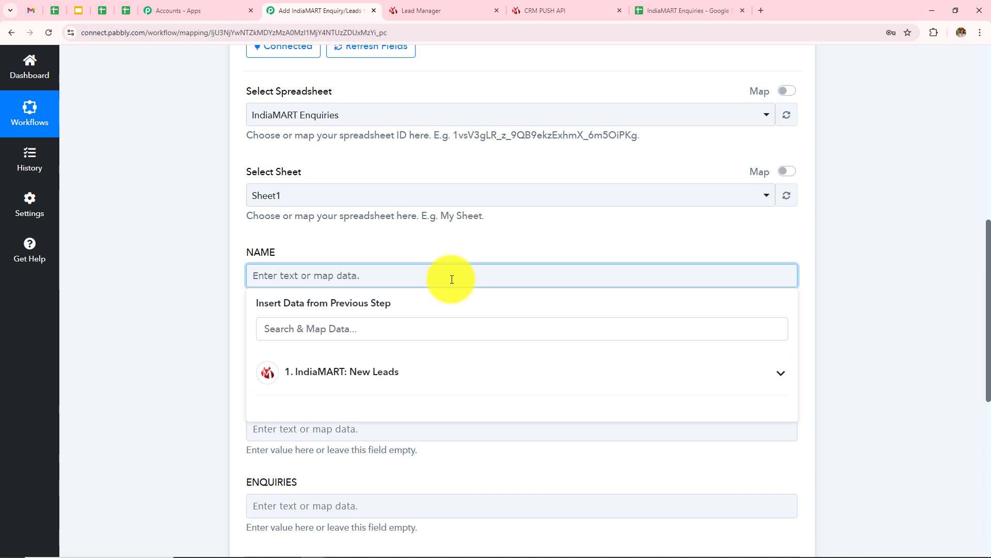
Step: Map RESPONSE SENDER NAME into NAME and the sender mobile into PHONE
left_click(408, 388)
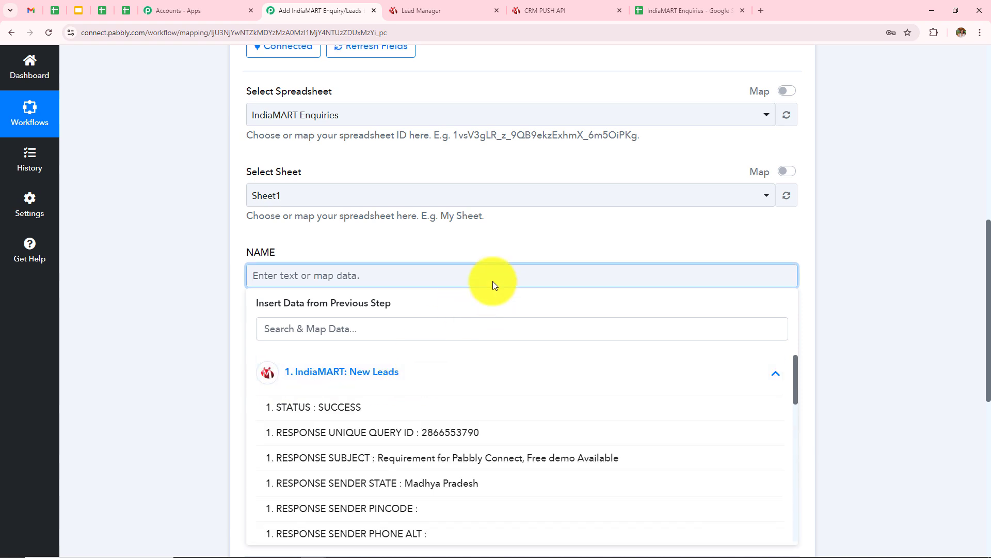
left_click(381, 276)
type("name")
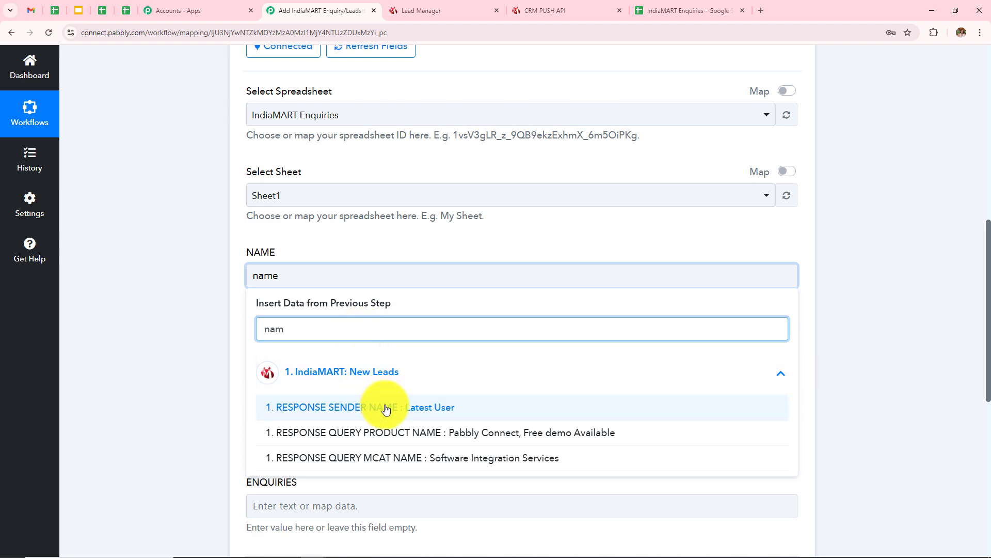
left_click(386, 409)
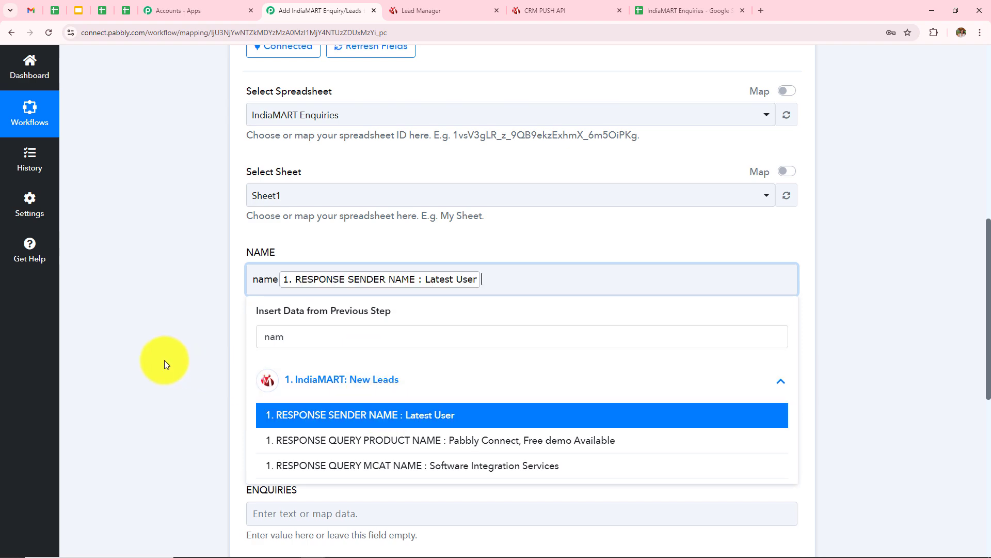
scroll(159, 419, "down", 3)
left_click(392, 204)
left_click(403, 298)
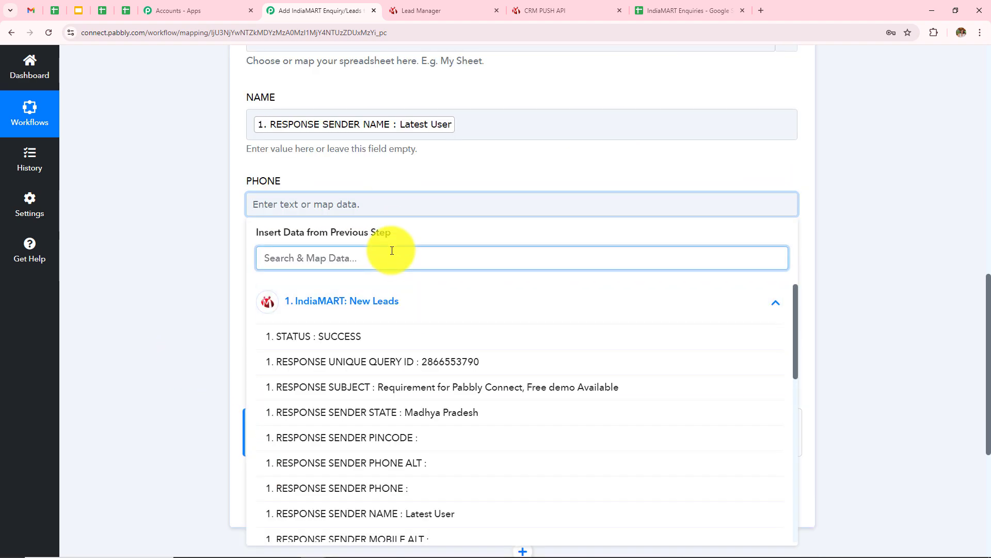
Step: Search 'emai' and map SENDER EMAIL into the EMAIL column
left_click(377, 290)
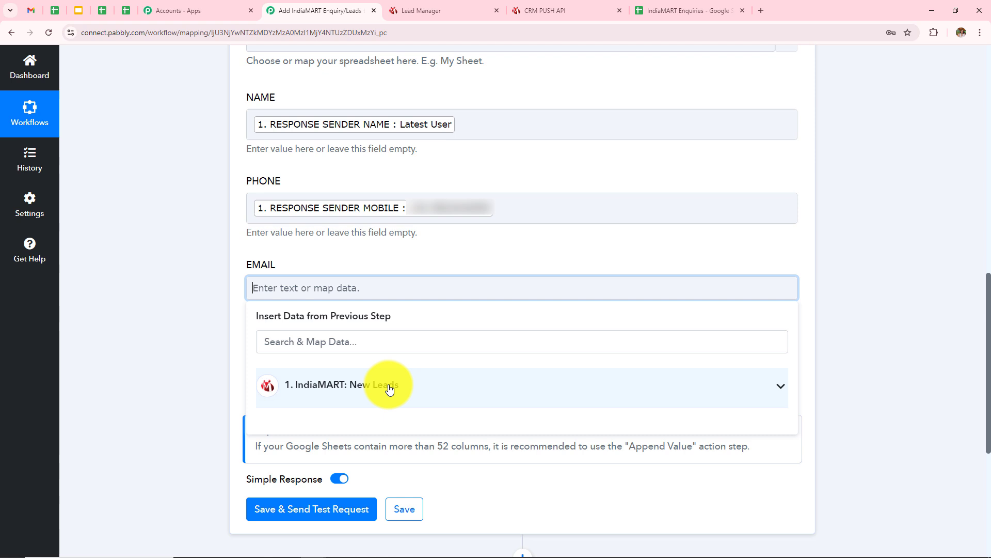
left_click(390, 387)
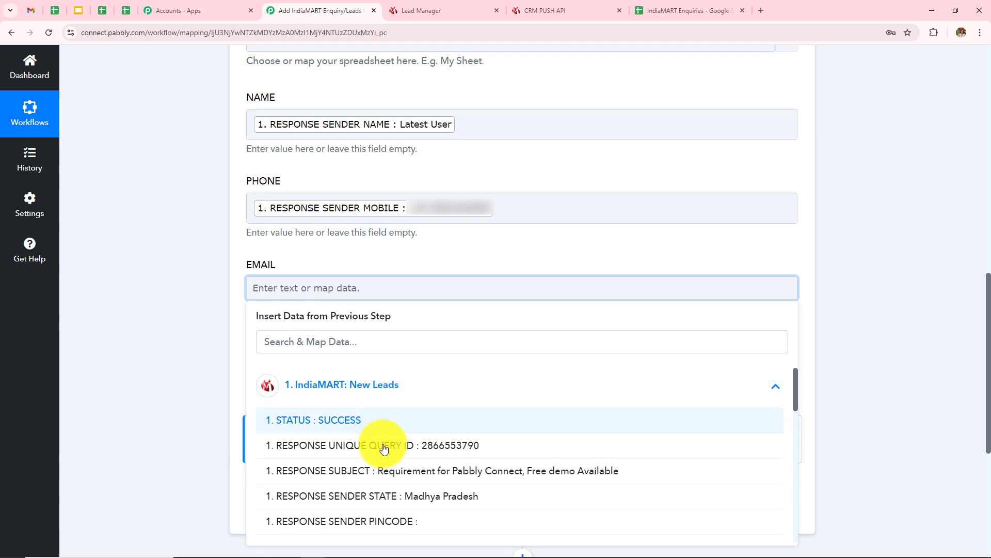
left_click(380, 340)
type("emai")
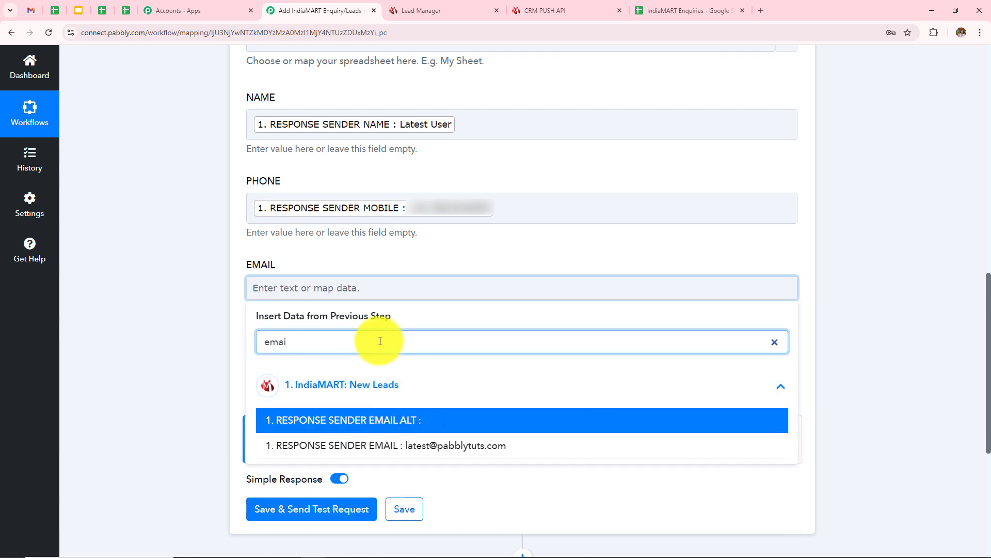
left_click(423, 445)
left_click(238, 350)
Step: Search 'enq' and map QUERY MESSAGE Message Text into ENQUIRIES
left_click(372, 371)
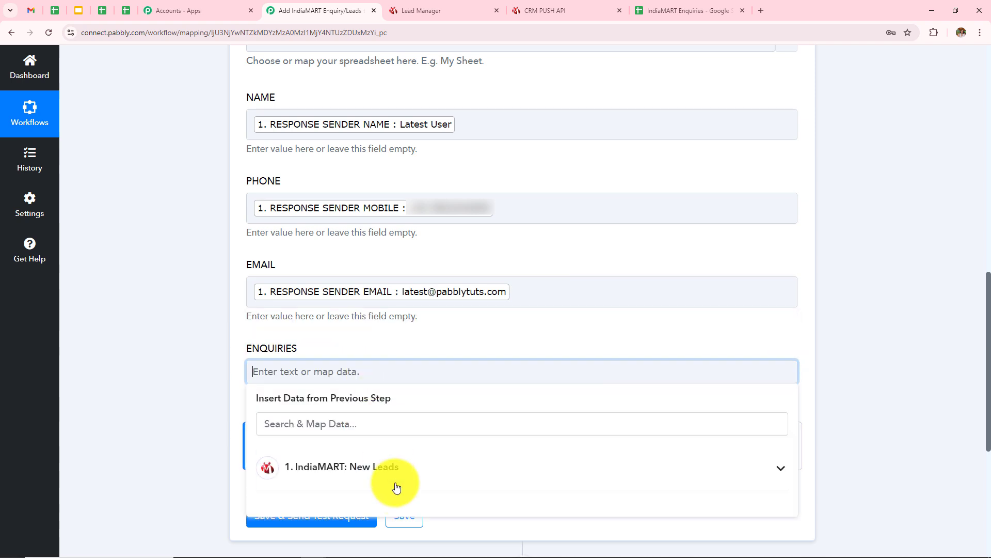
left_click(395, 533)
left_click(384, 429)
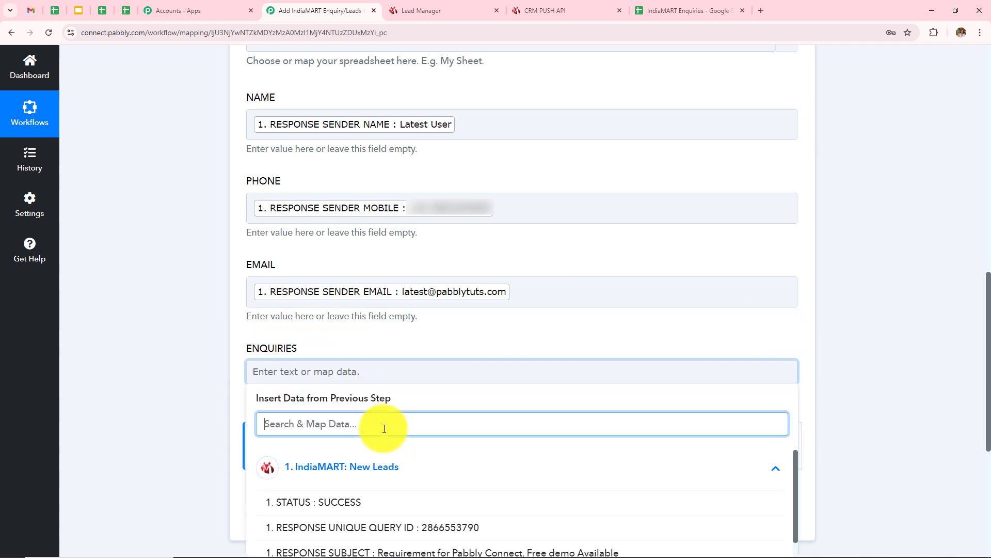
type("enq")
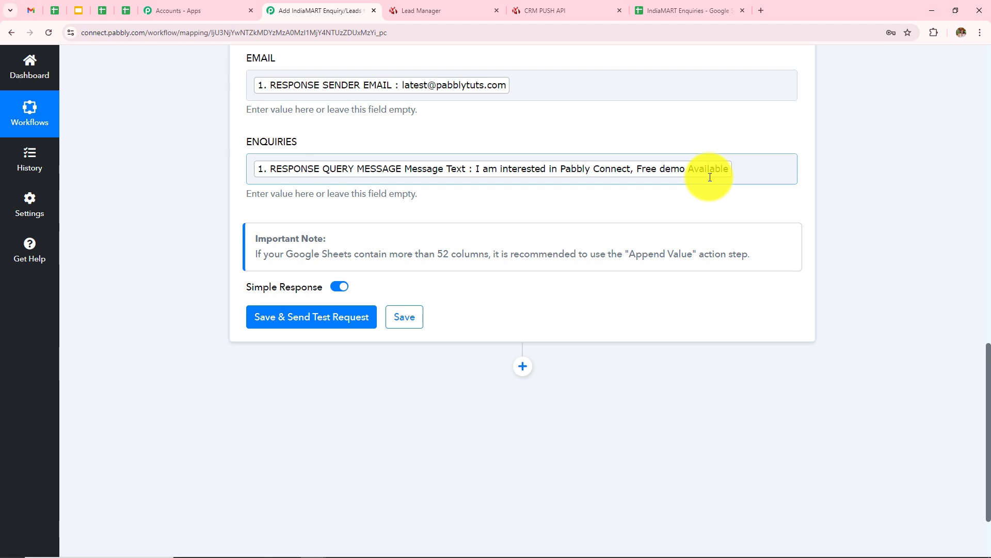
Step: Review the mapped EMAIL and ENQUIRIES values
scroll(710, 177, "up", 4)
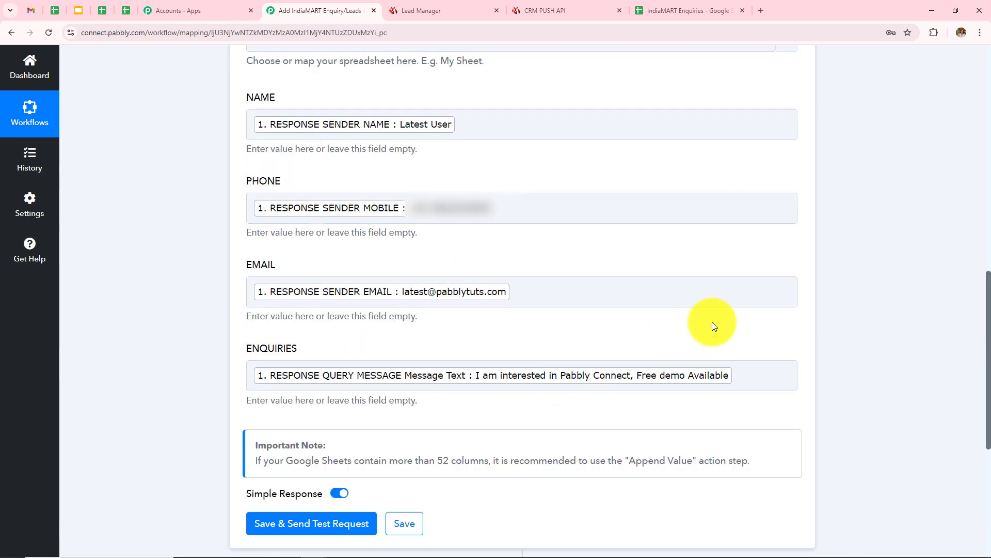
left_click(709, 281)
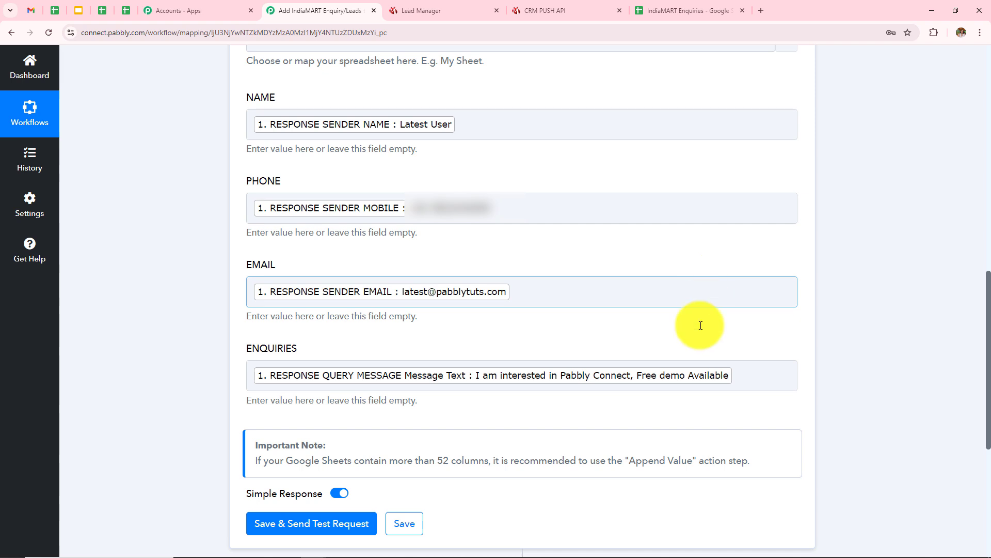
left_click(658, 387)
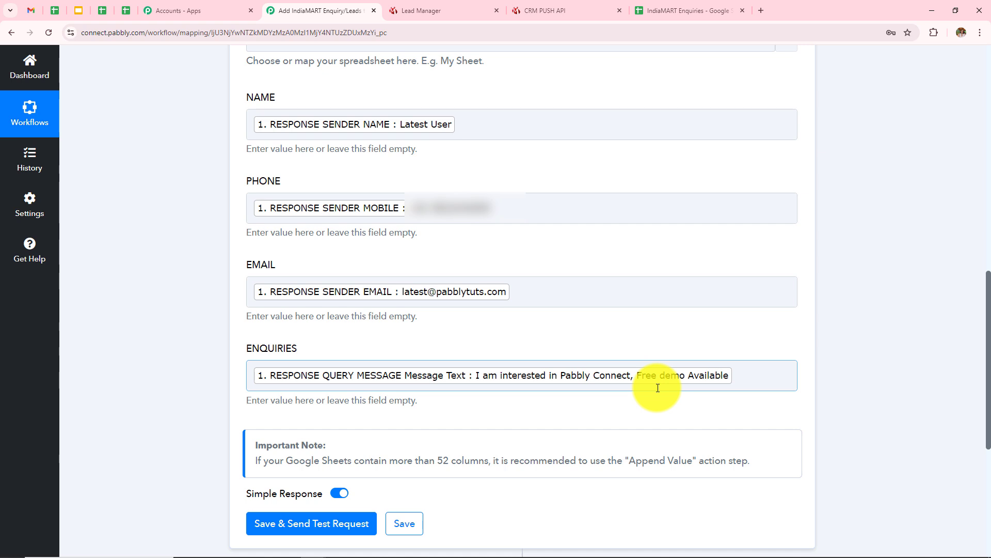
scroll(607, 216, "down", 5)
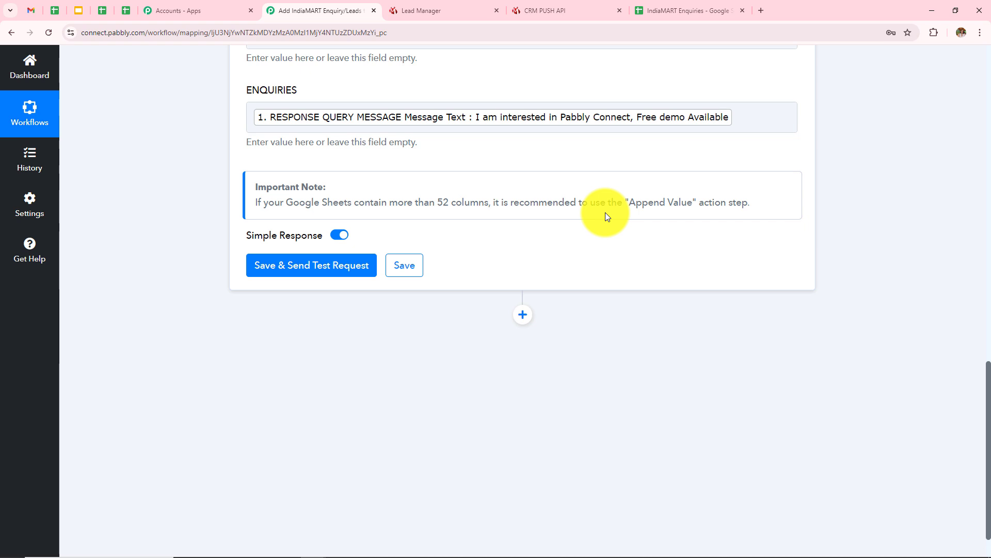
Step: Send a test request, confirm the Sheet1!A2:D2 response, and view the new row in IndiaMART Enquiries
left_click(307, 266)
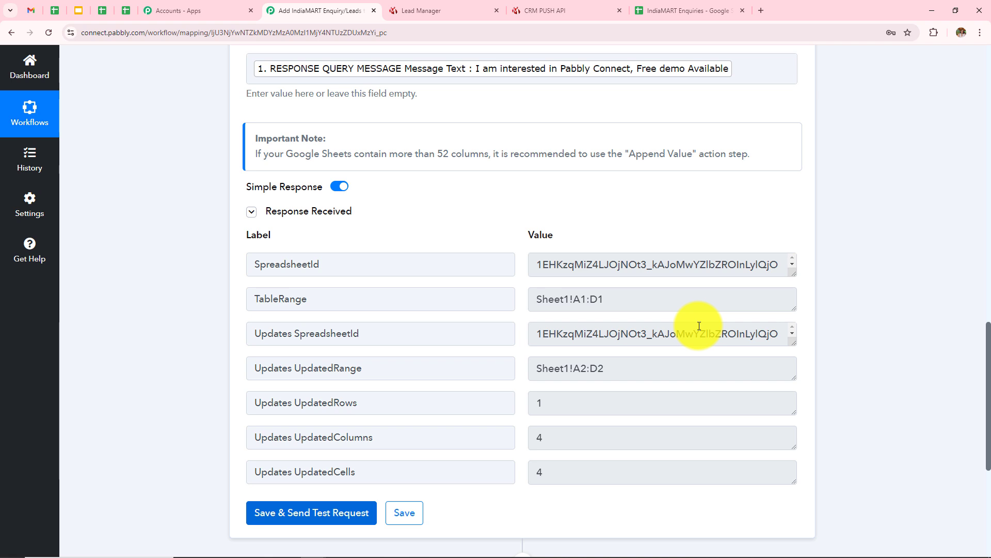
left_click(680, 9)
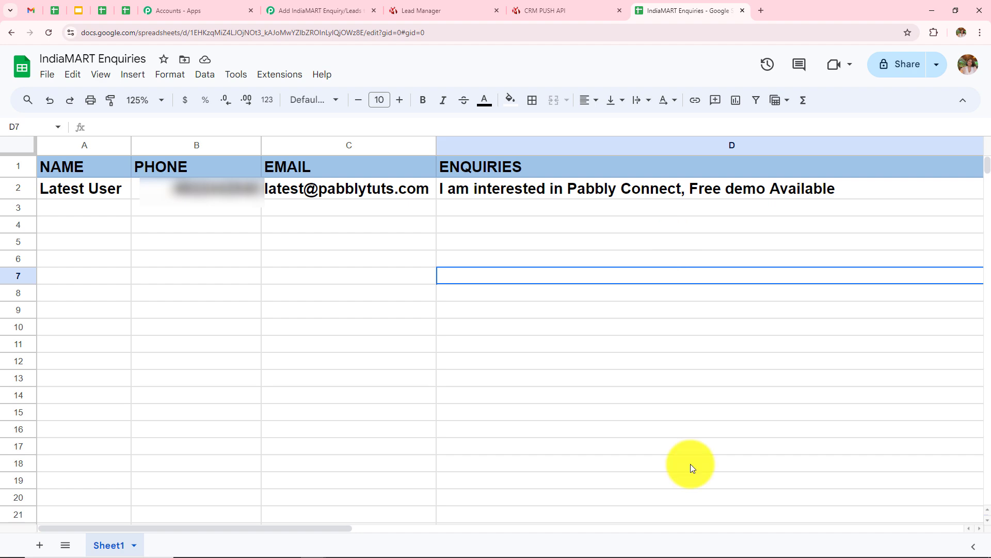
Step: Return to the Pabbly workflow and review the expanded IndiaMART New Leads trigger
left_click(320, 10)
left_click(377, 235)
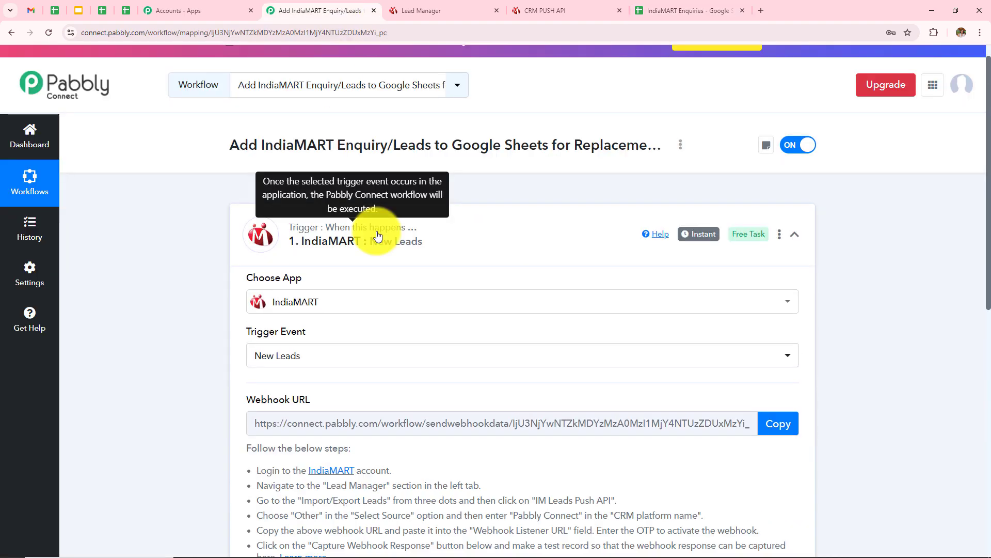
scroll(511, 256, "down", 3)
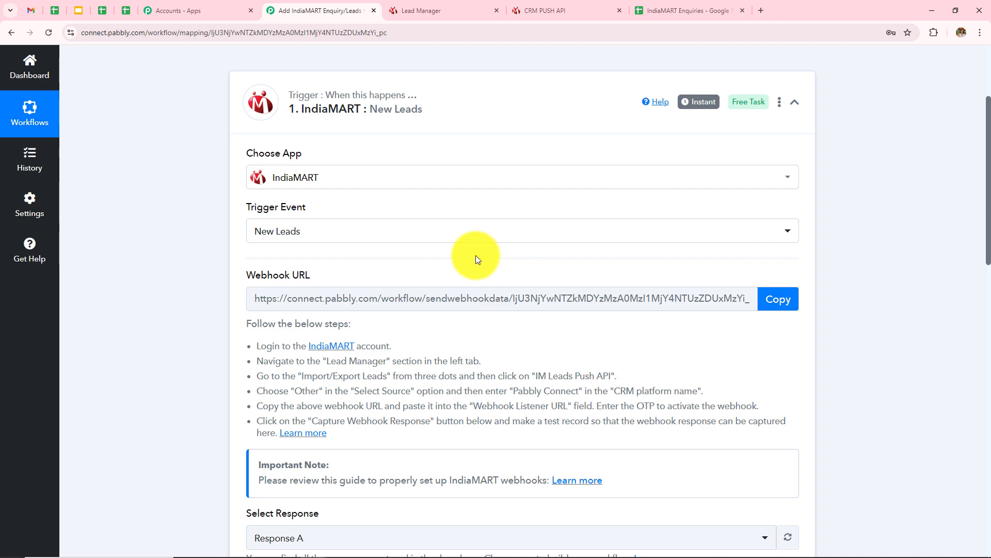
scroll(551, 280, "down", 5)
scroll(627, 134, "down", 4)
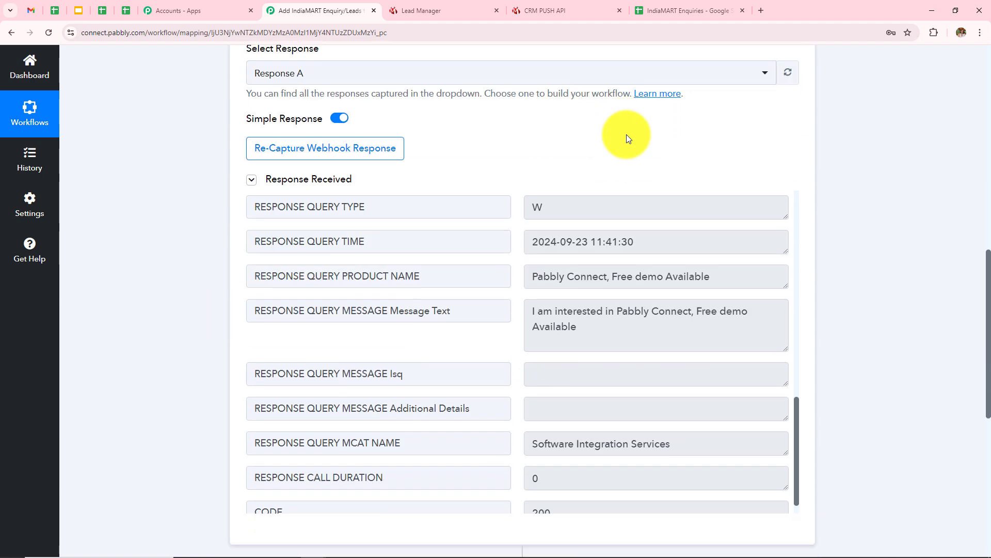
scroll(627, 135, "down", 2)
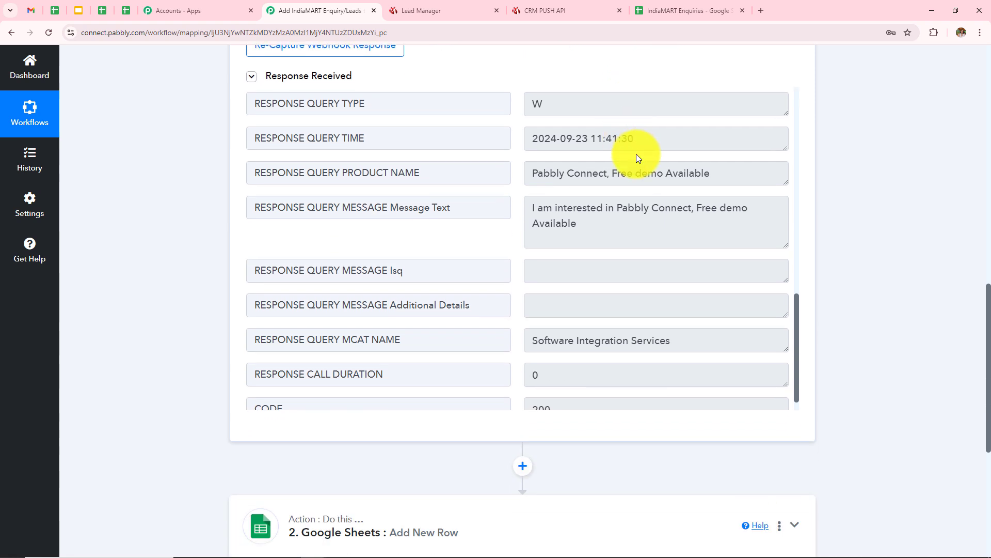
scroll(844, 164, "down", 5)
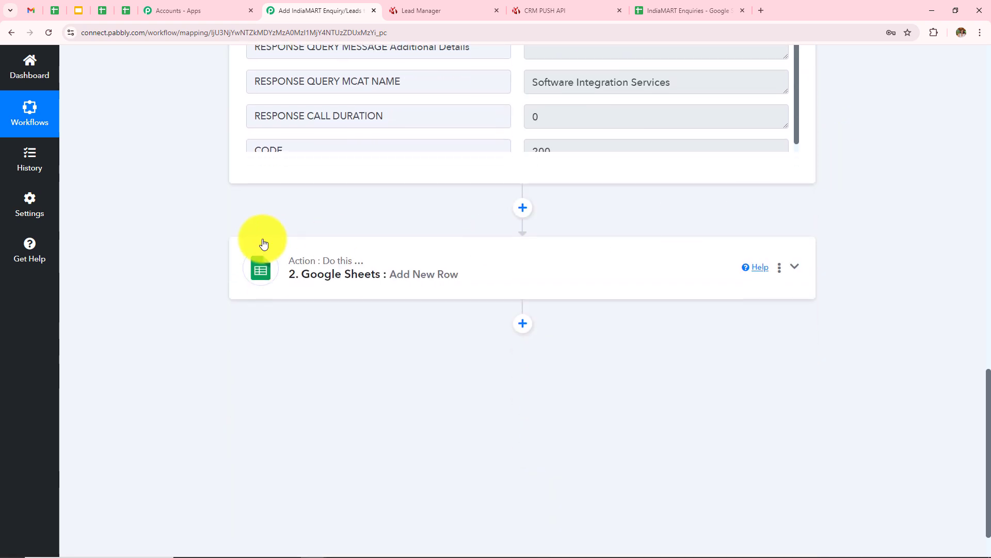
Step: Review the Add New Row step and its Response Received table, recheck the sheet, then return
left_click(468, 265)
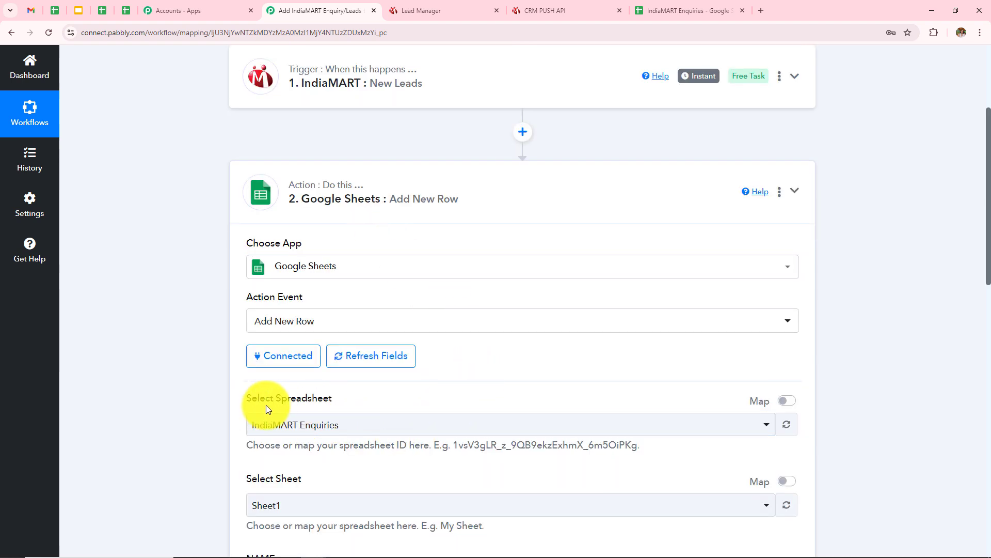
scroll(553, 336, "down", 1)
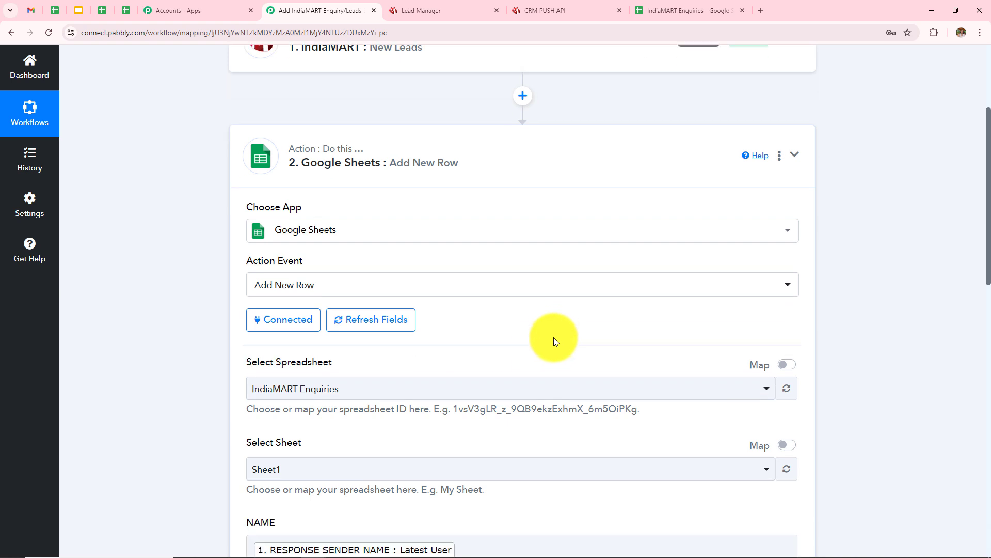
scroll(554, 337, "down", 10)
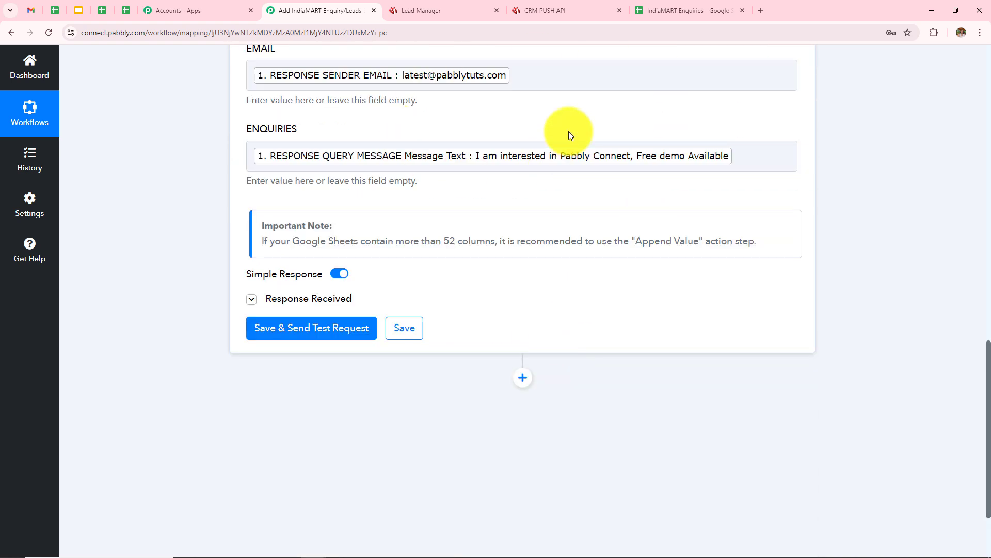
left_click(331, 298)
scroll(675, 204, "down", 3)
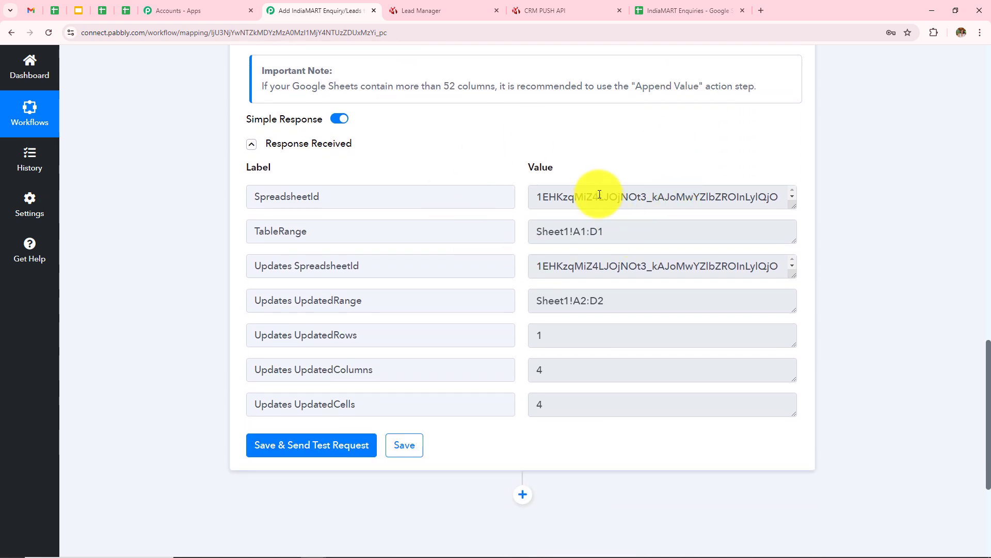
left_click(682, 10)
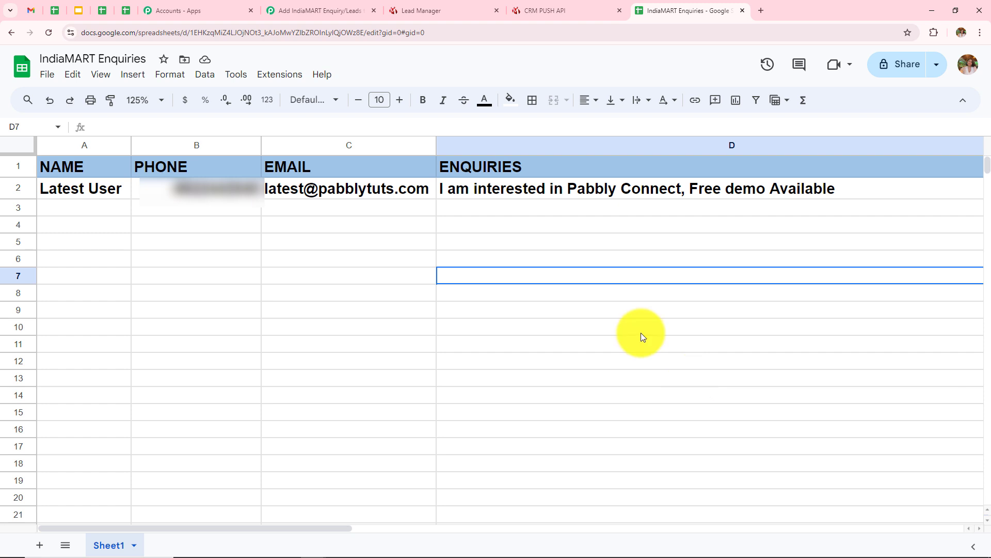
left_click(330, 11)
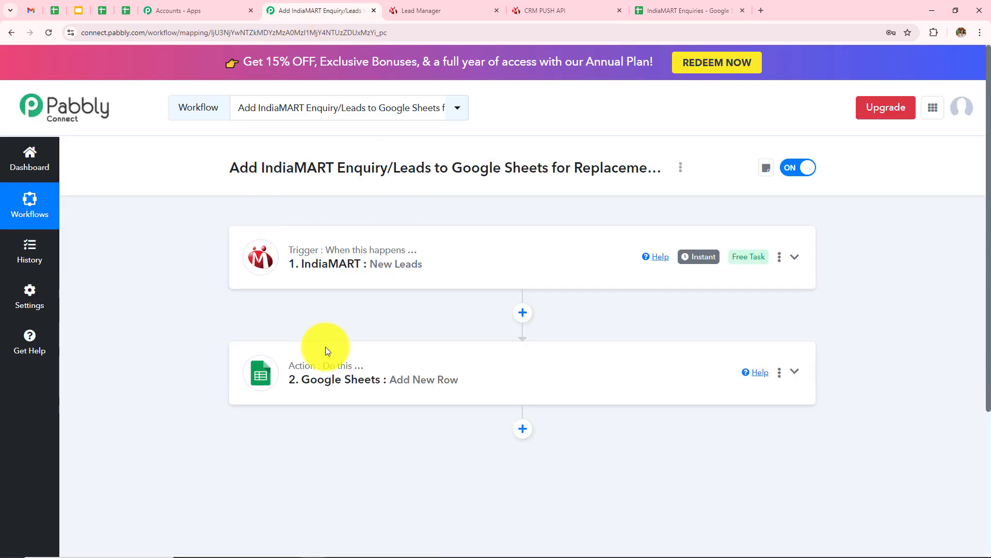